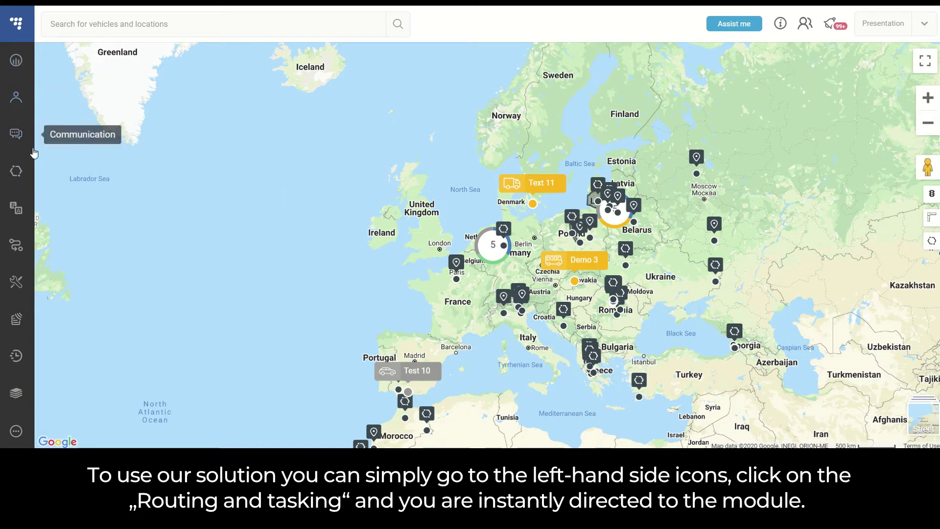
Open the Routing & Tasks module and expand the map to fill the whole view.
left_click(22, 248)
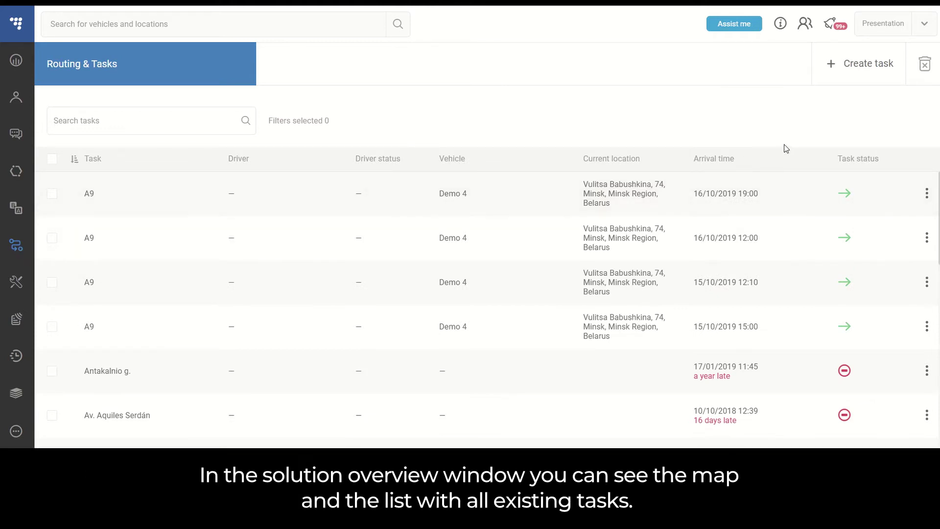
left_click(753, 87)
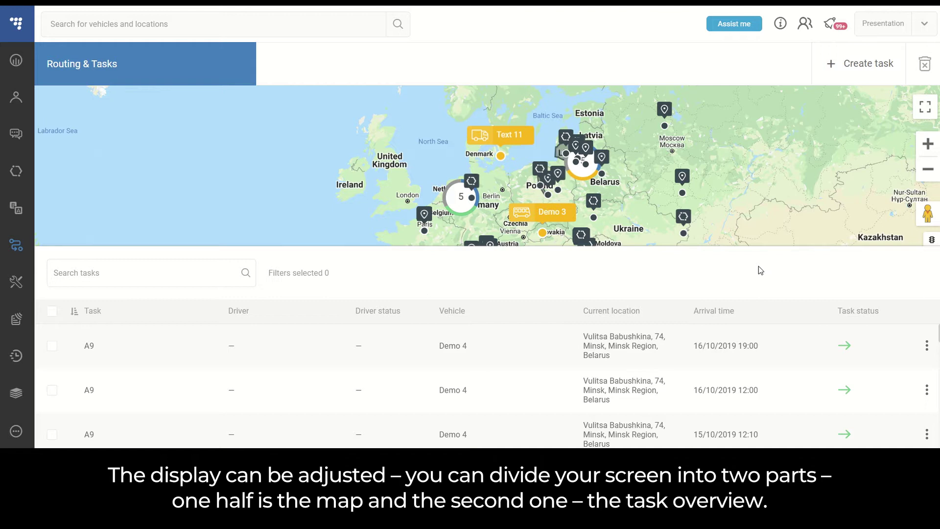
mouse_move(774, 246)
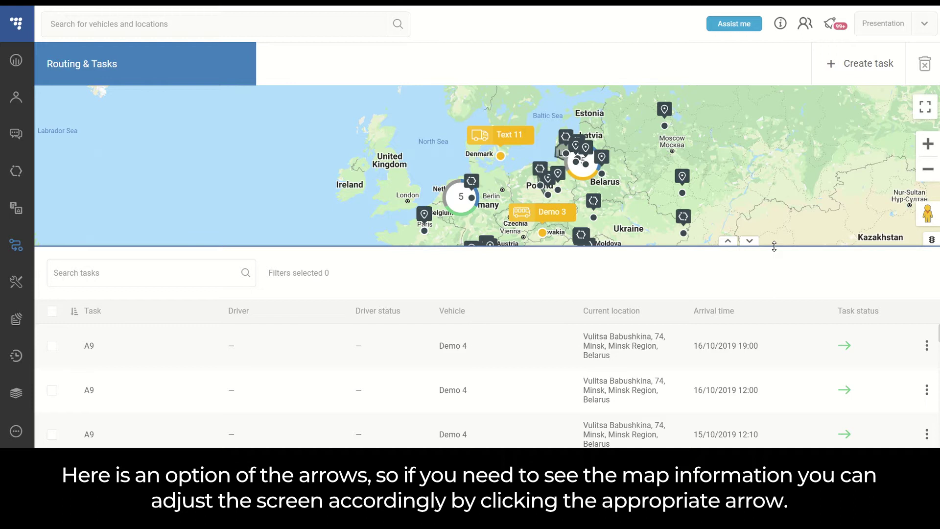
left_click(749, 241)
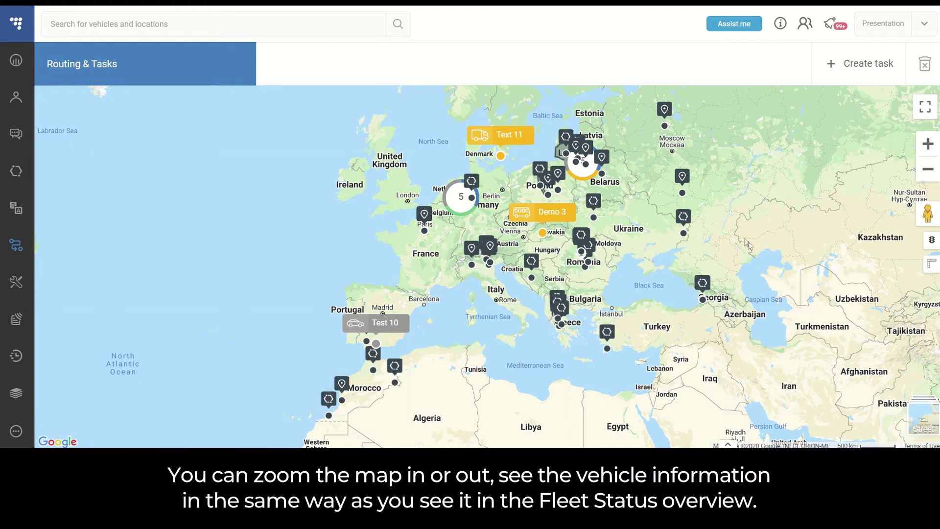
Look over the fleet vehicles on the map of Europe and restore the full-height task list.
left_click_drag(652, 201, 661, 248)
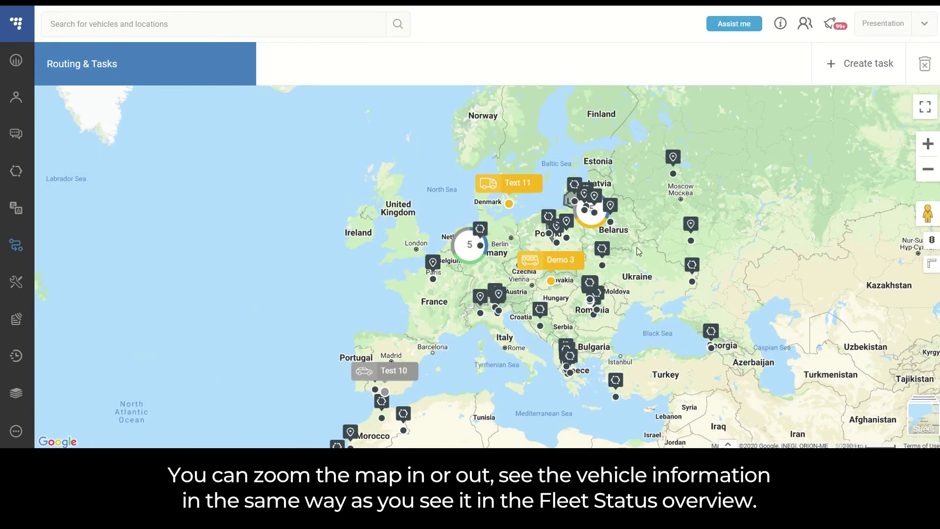
scroll(660, 248, "up", 2)
scroll(417, 313, "down", 2)
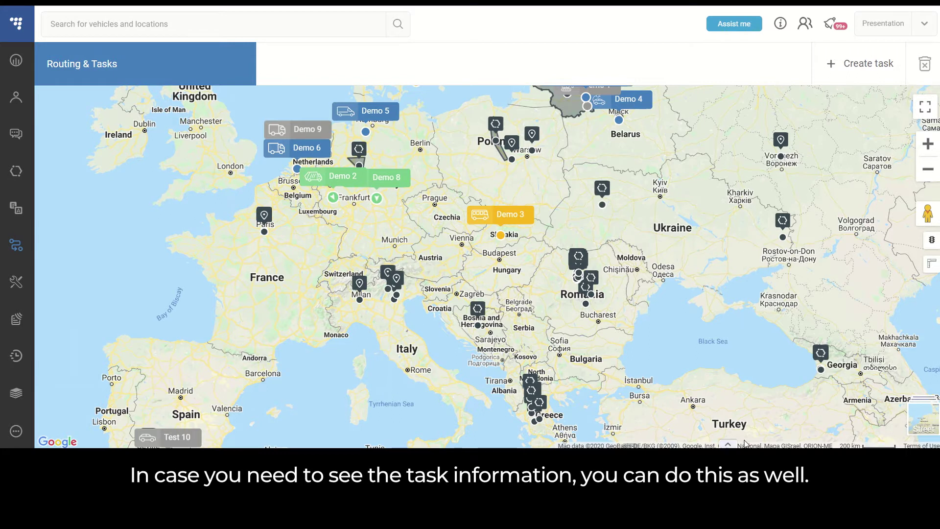
left_click(727, 444)
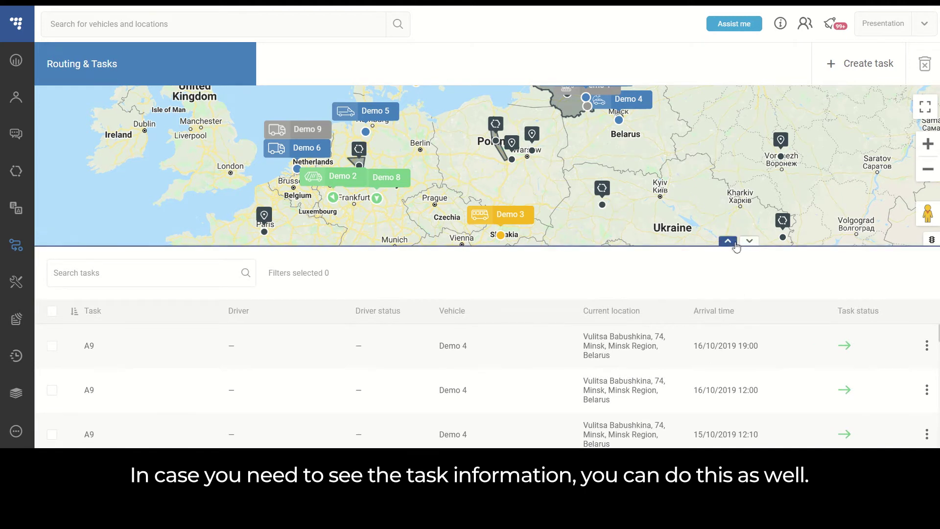
left_click(733, 245)
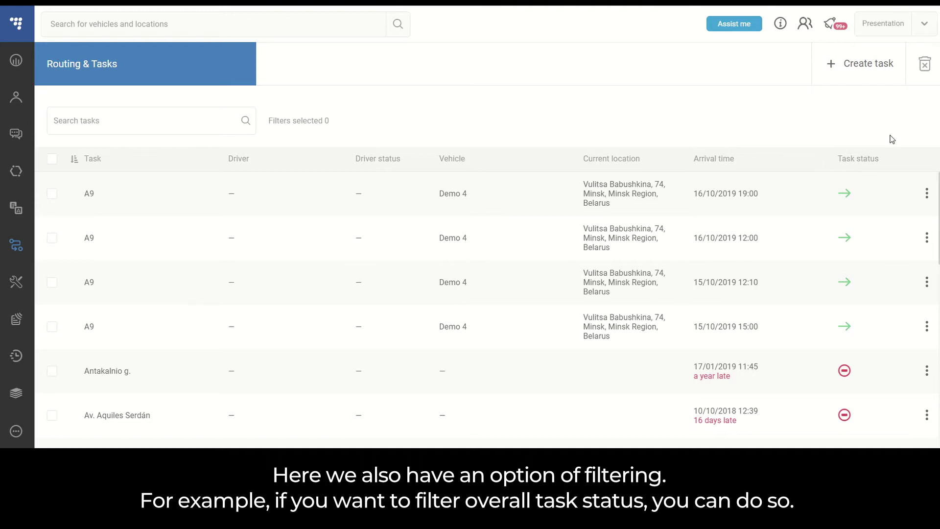
Filter the task list by task status to show only In progress tasks.
mouse_move(894, 158)
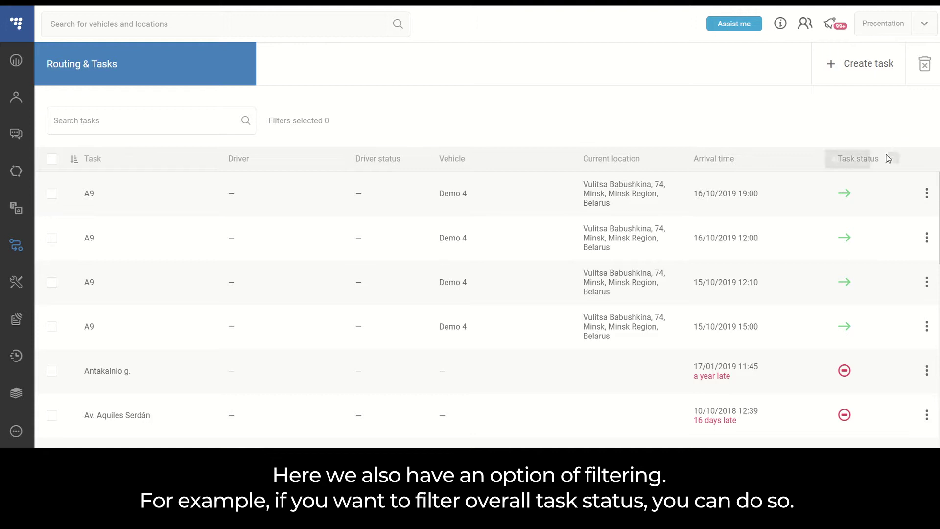
left_click(894, 160)
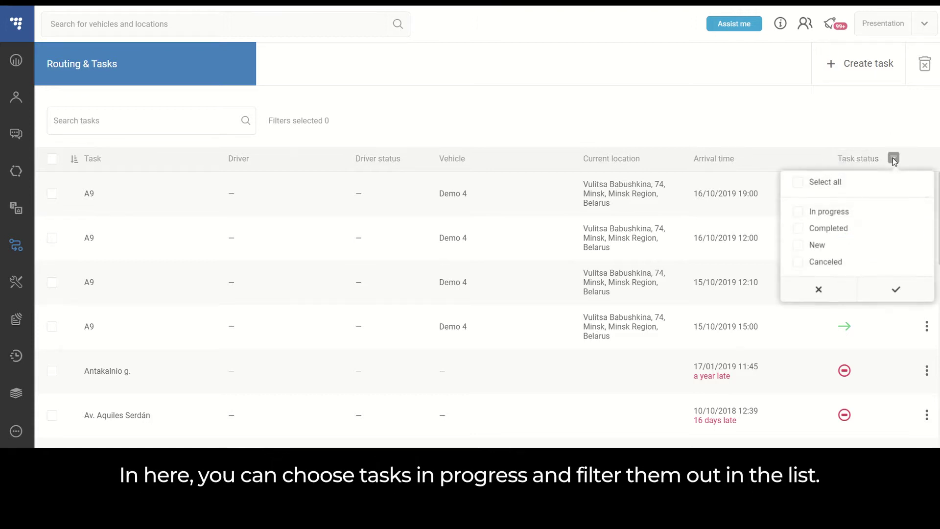
left_click(799, 212)
left_click(882, 289)
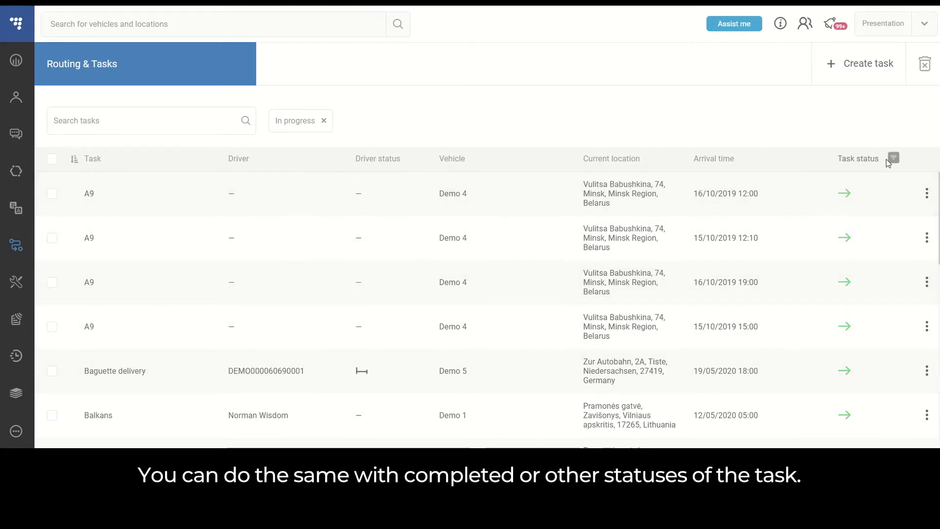
Extend the task status filter to include all statuses.
left_click(893, 159)
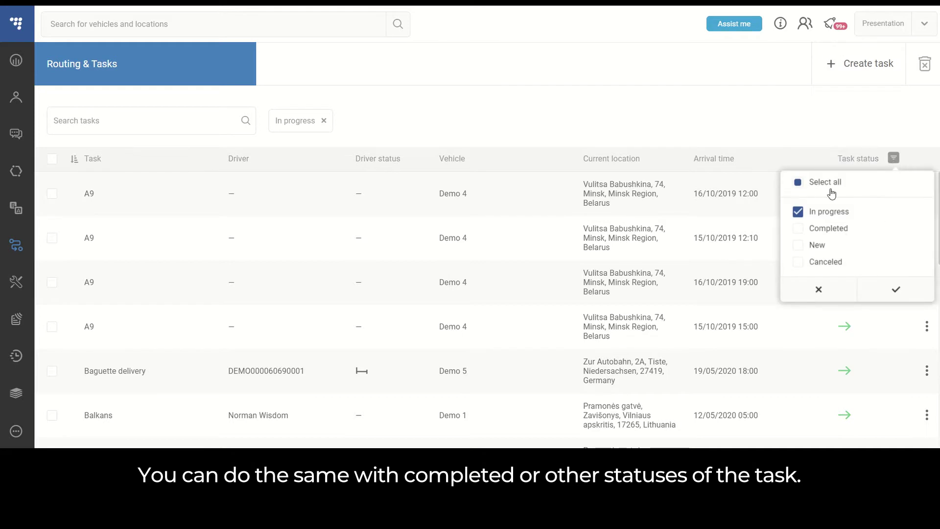
left_click(799, 183)
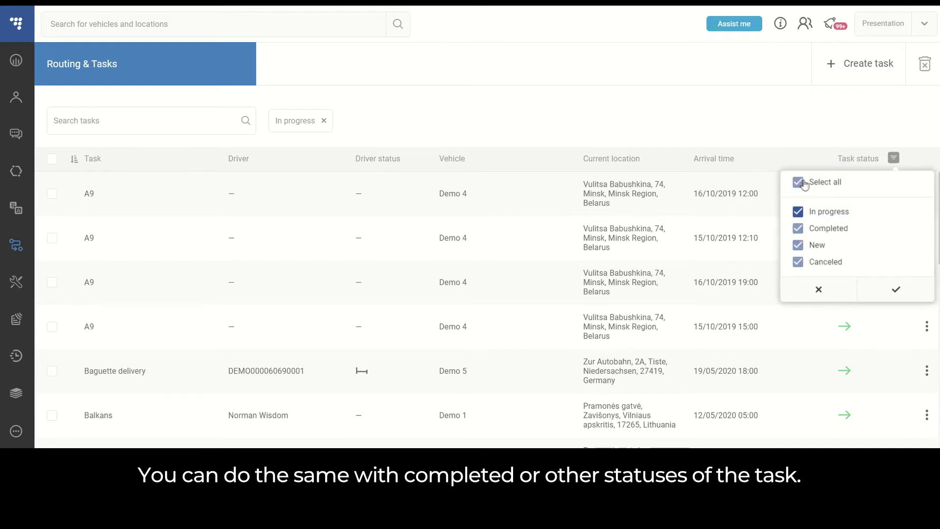
left_click(897, 289)
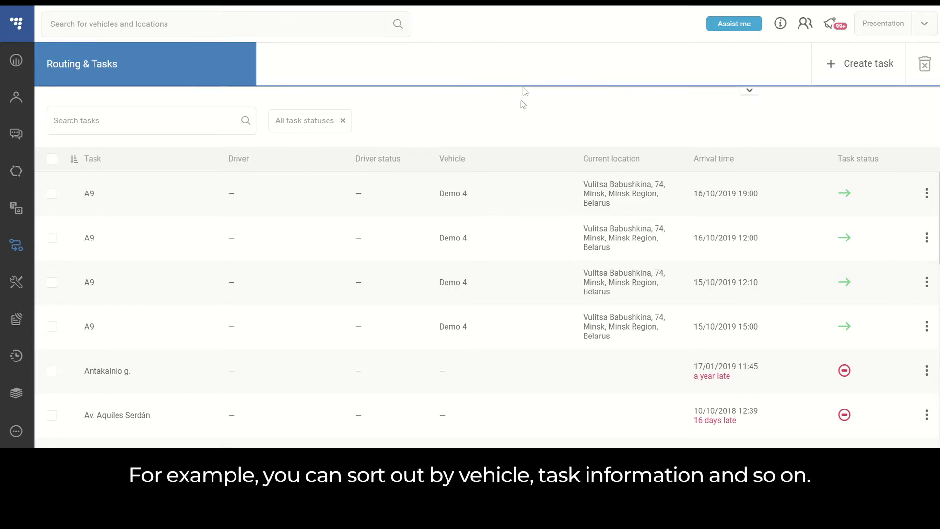
Reverse the task name sort order and back, and sort the task list by vehicle.
left_click(93, 163)
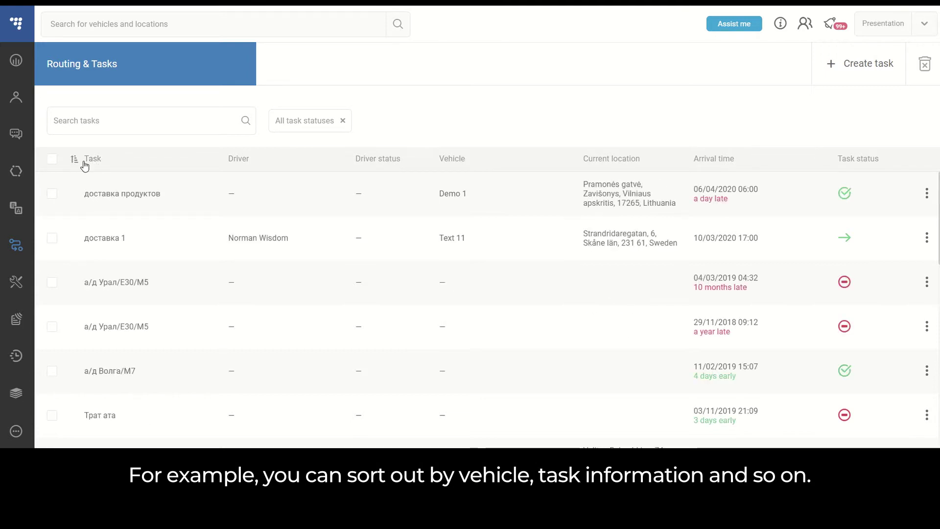
left_click(91, 163)
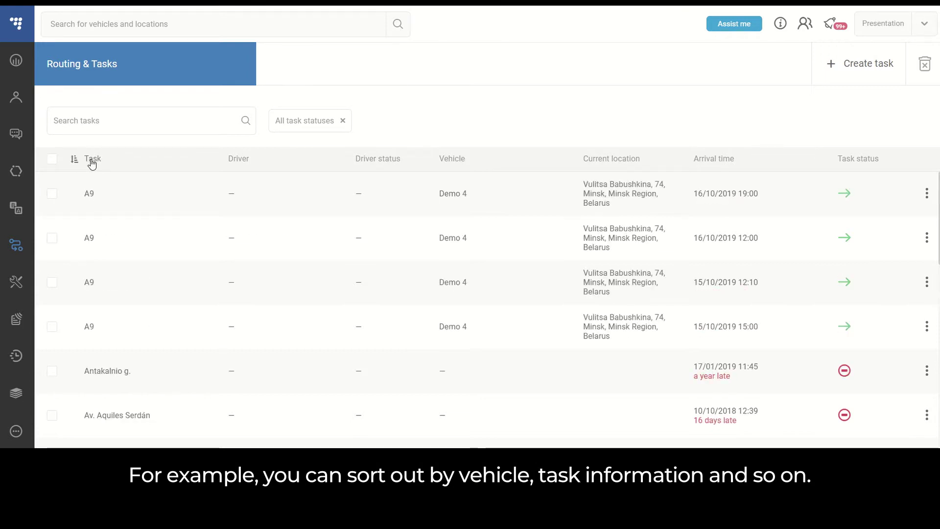
left_click(454, 162)
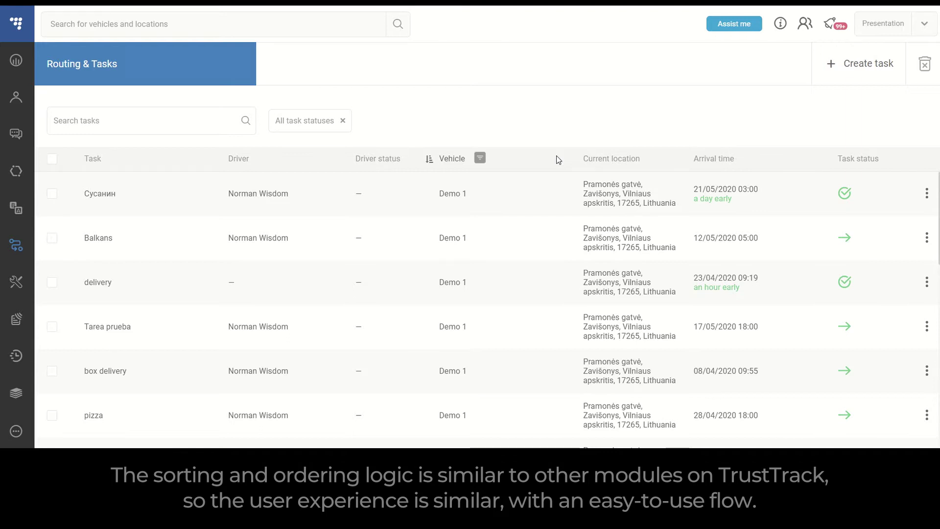
View the task summary of the first task in the list and close it.
left_click(927, 196)
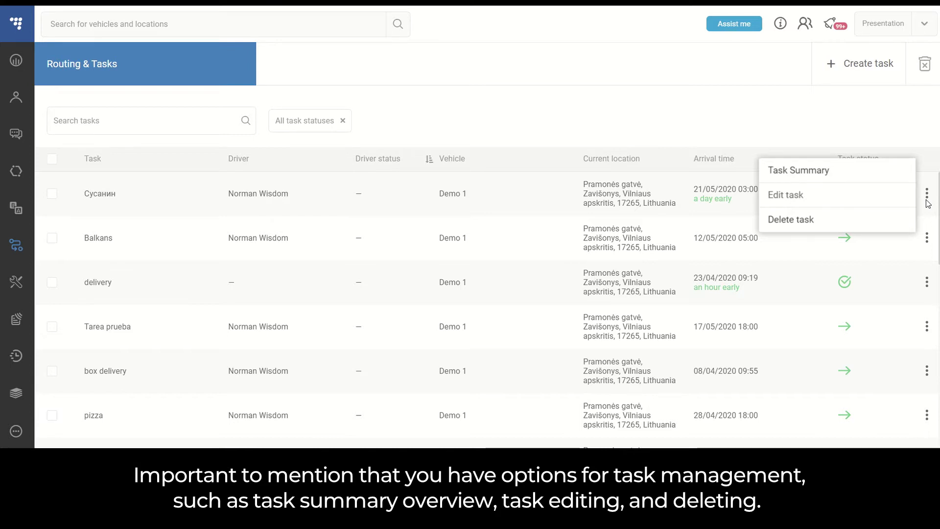
left_click(861, 181)
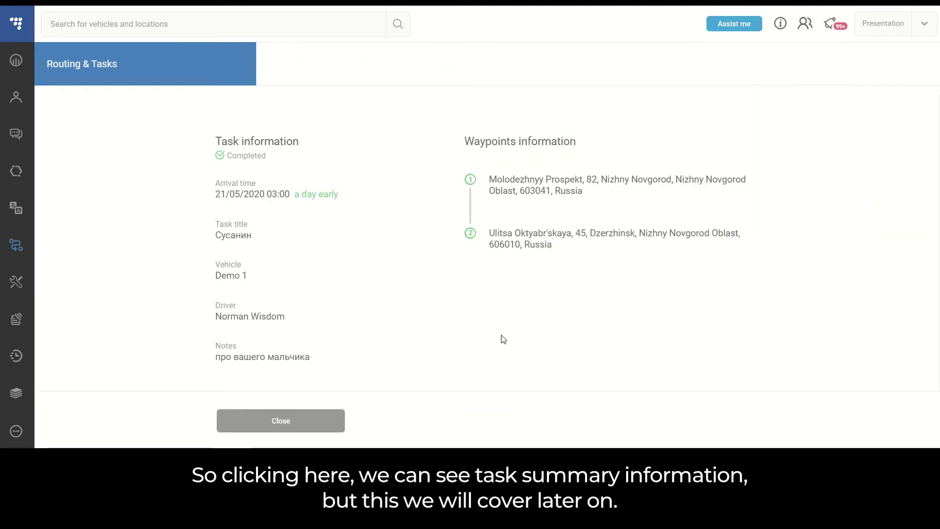
left_click(291, 425)
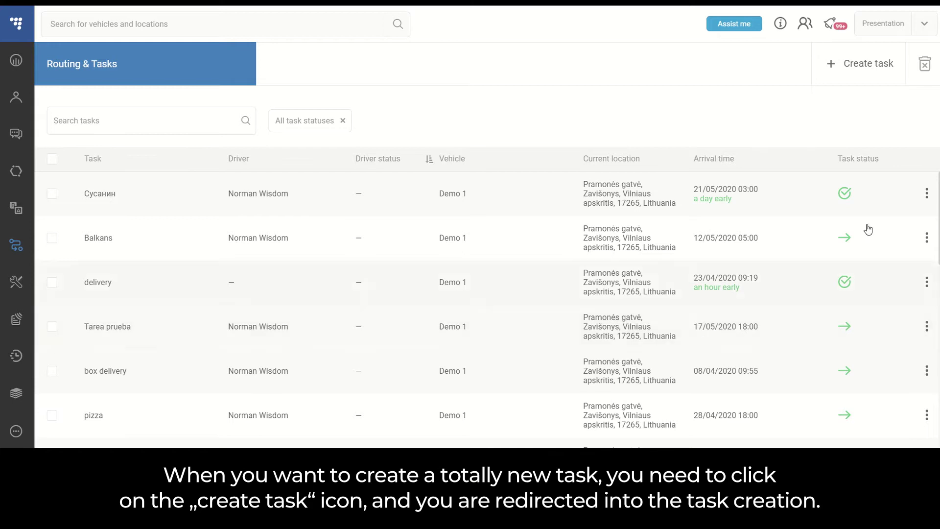
Start creating a new task with the map focused on Germany and its neighbouring countries.
left_click(876, 76)
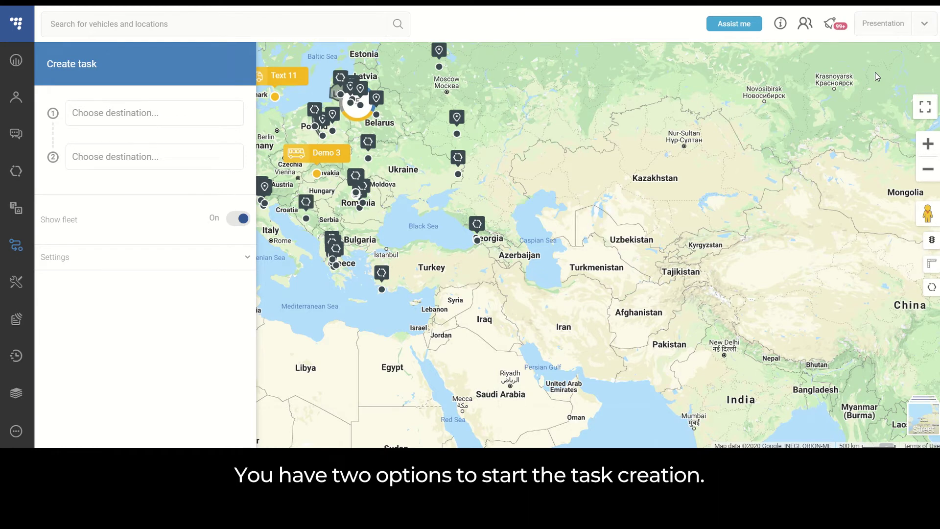
scroll(405, 126, "up", 3)
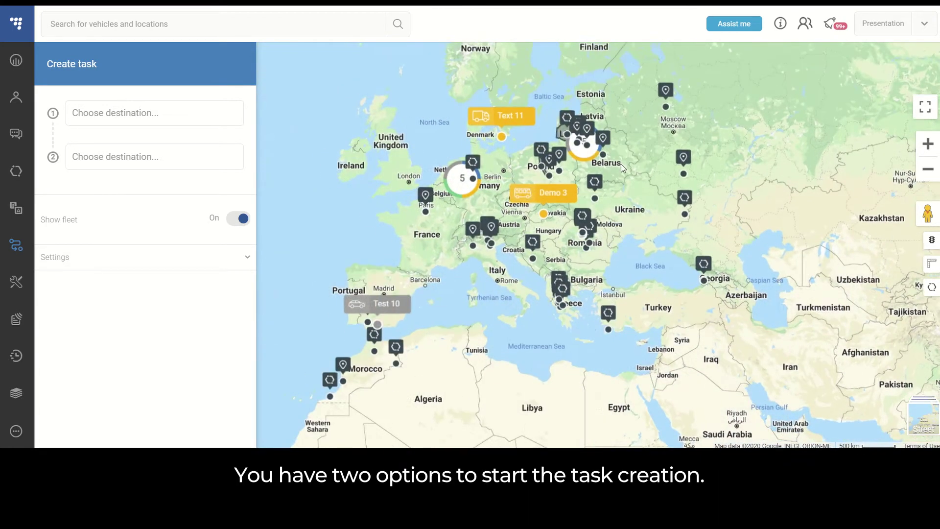
scroll(572, 198, "up", 2)
scroll(572, 198, "up", 3)
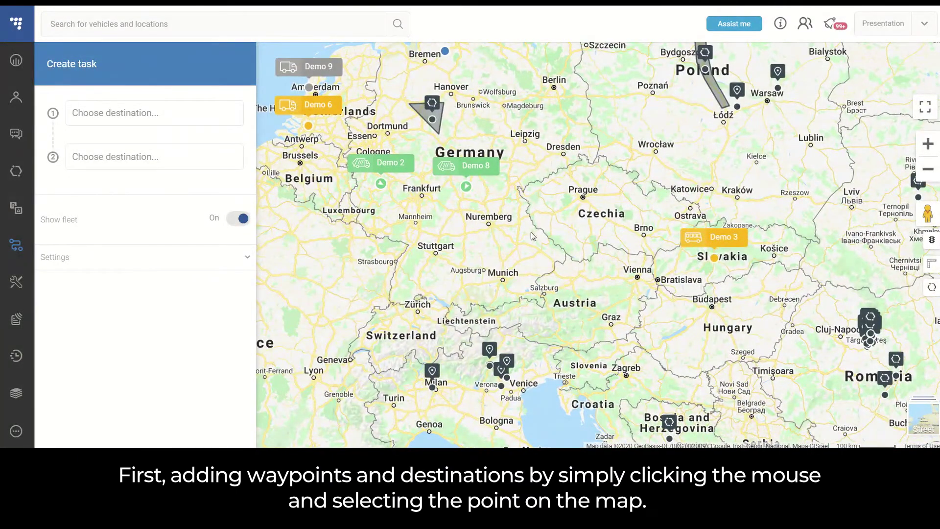
left_click(463, 245)
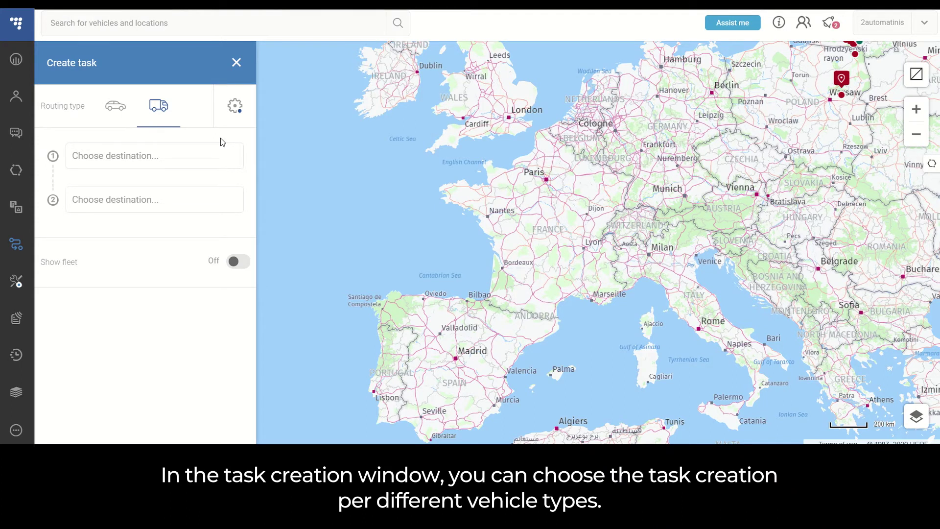
Switch the routing type to light commercial vehicle and back to heavy commercial vehicle.
left_click(116, 114)
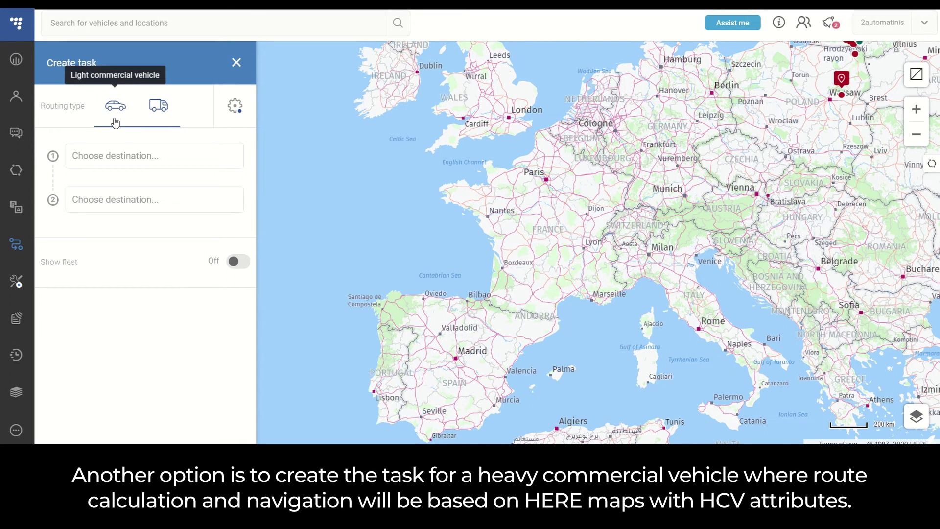
left_click(163, 119)
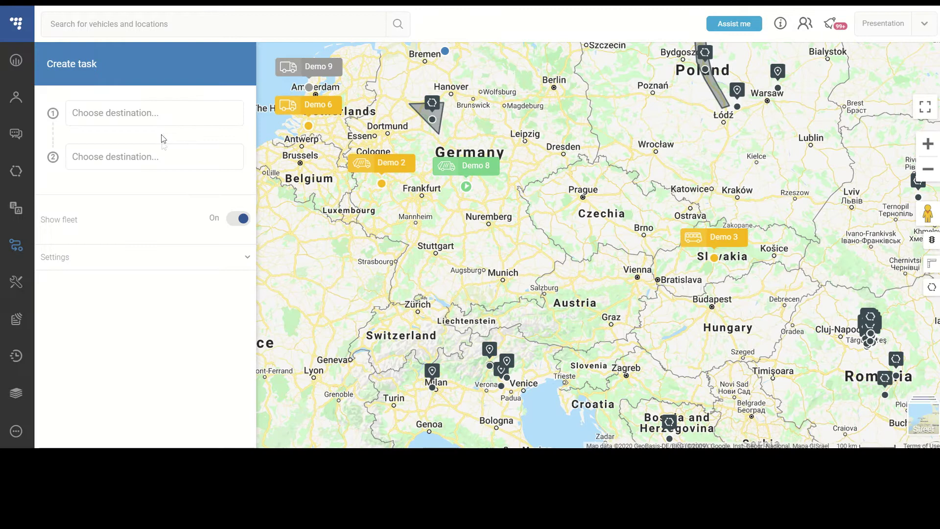
Set the first waypoint to Hamburg, Hamburg, Germany and the second to Milan, Lombardy, Italy.
left_click(162, 114)
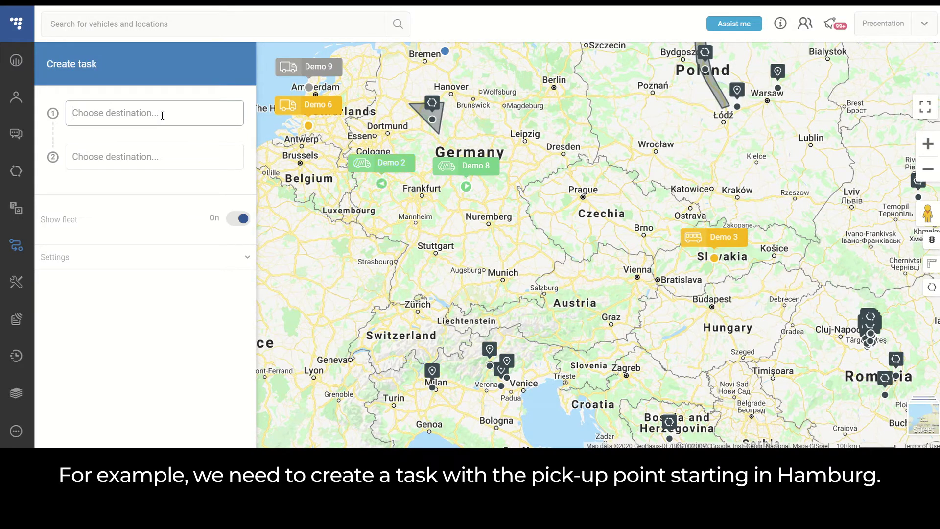
type("Hamburg")
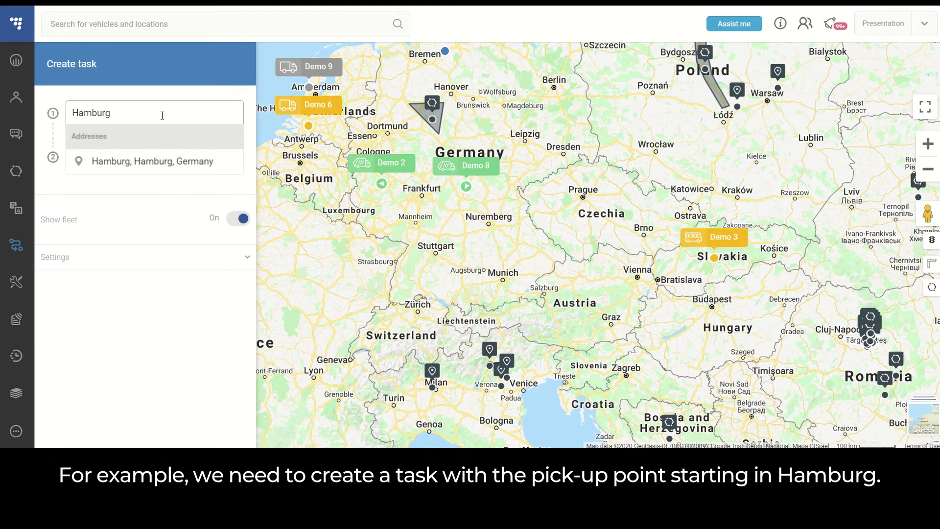
left_click(176, 166)
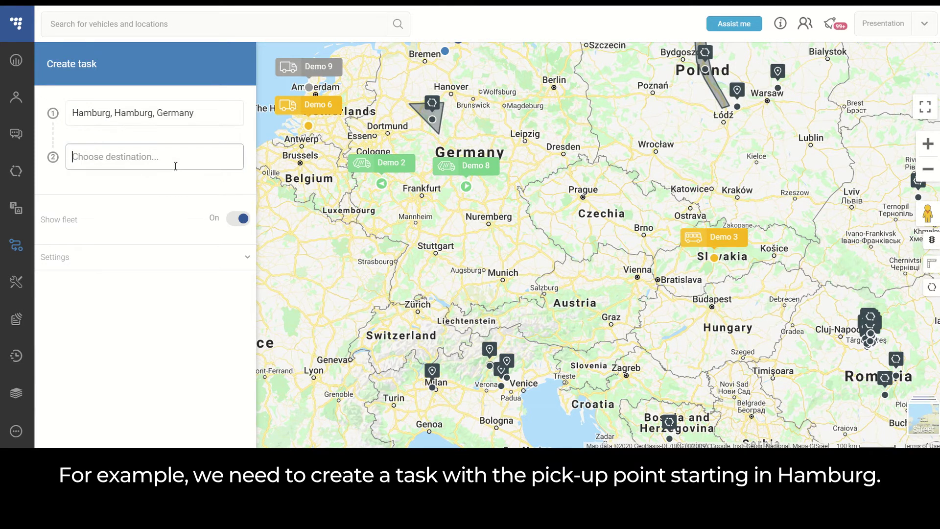
type("Milan")
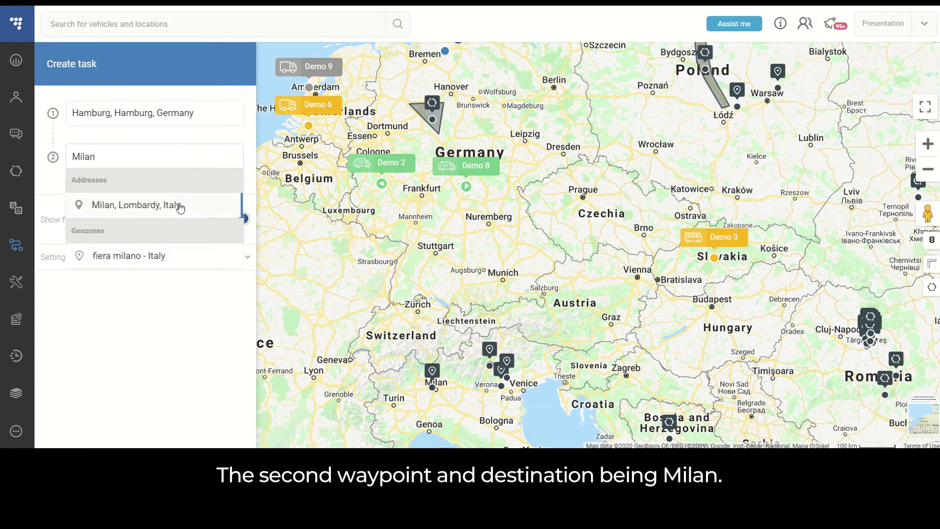
left_click(179, 206)
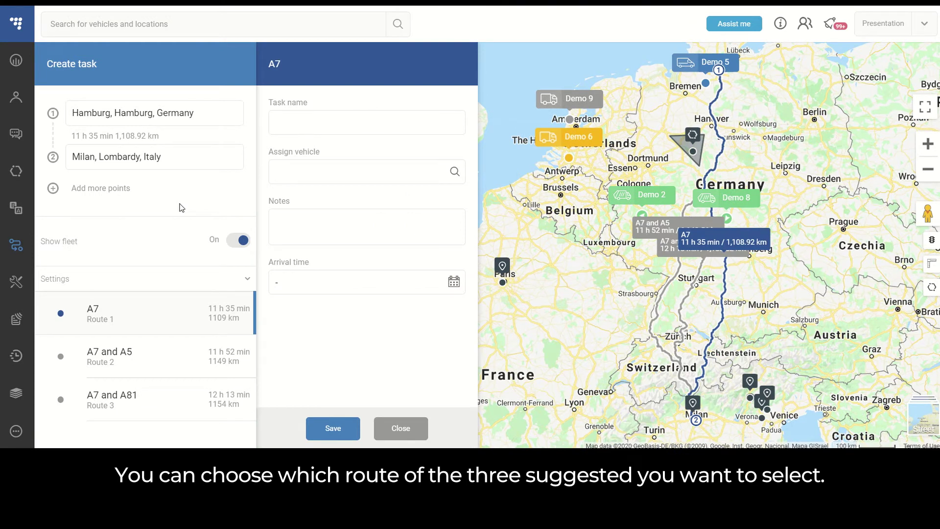
Compare the suggested routes on the map, select A7 and A81, and check its trip details.
left_click(667, 296)
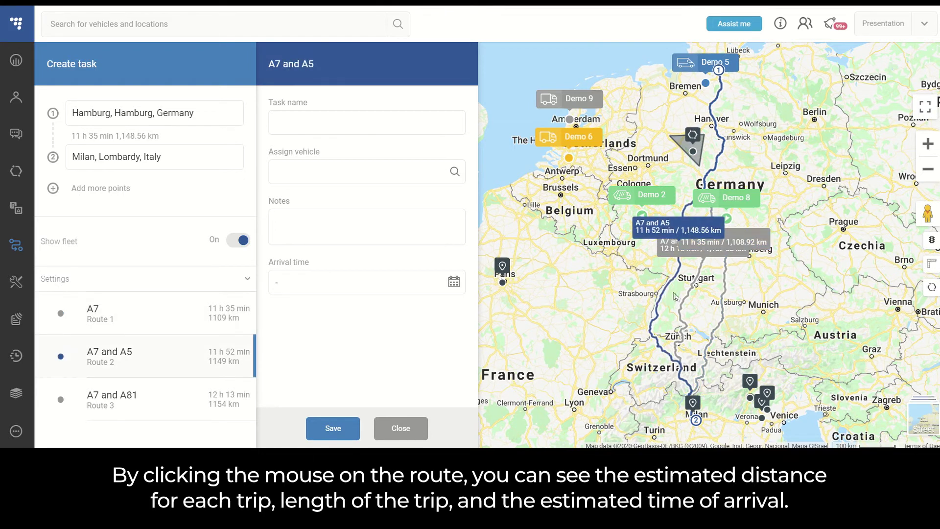
left_click(688, 300)
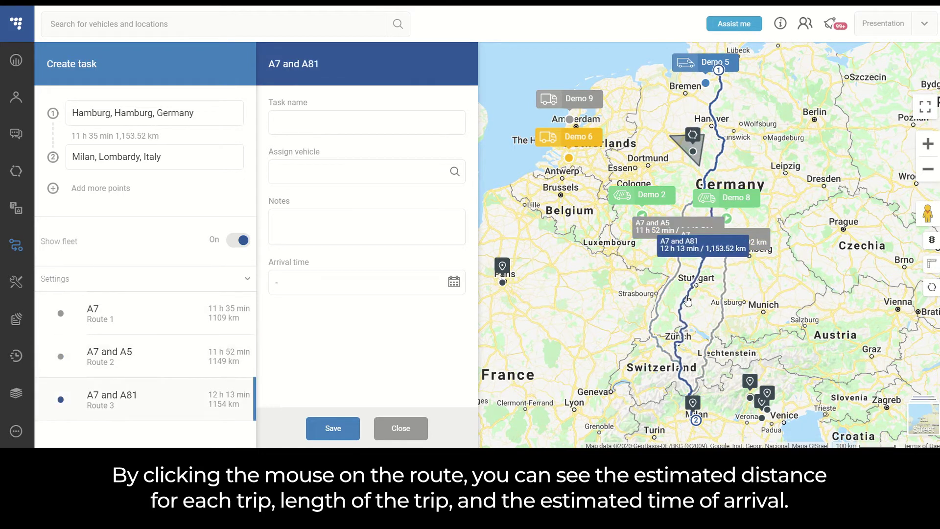
left_click(691, 253)
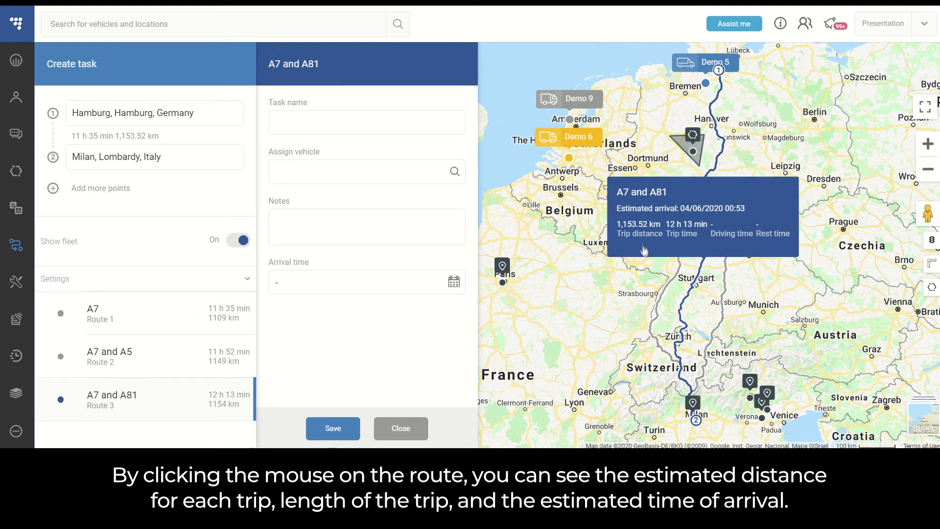
left_click(707, 240)
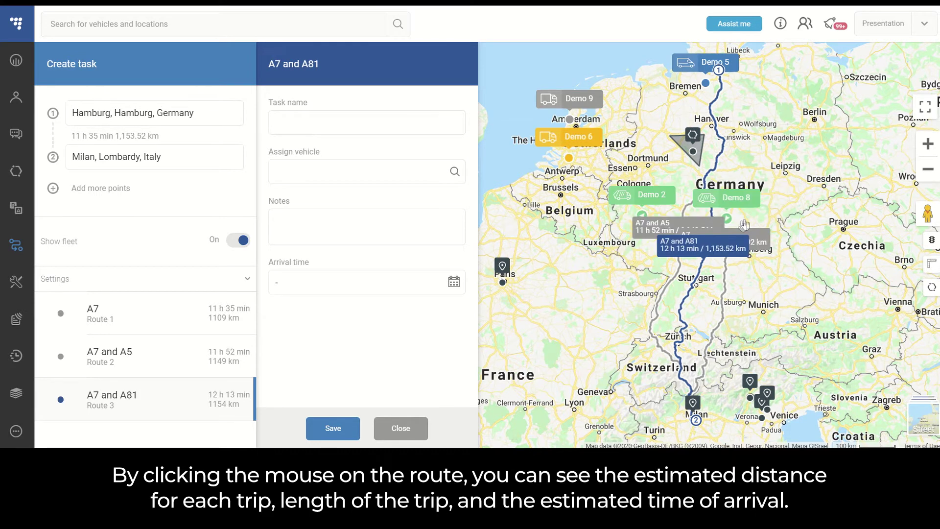
Select the A7 and A5 route on the map, reroute it through the Kaiserslautern area, and recheck its trip details.
left_click(707, 245)
left_click(665, 294)
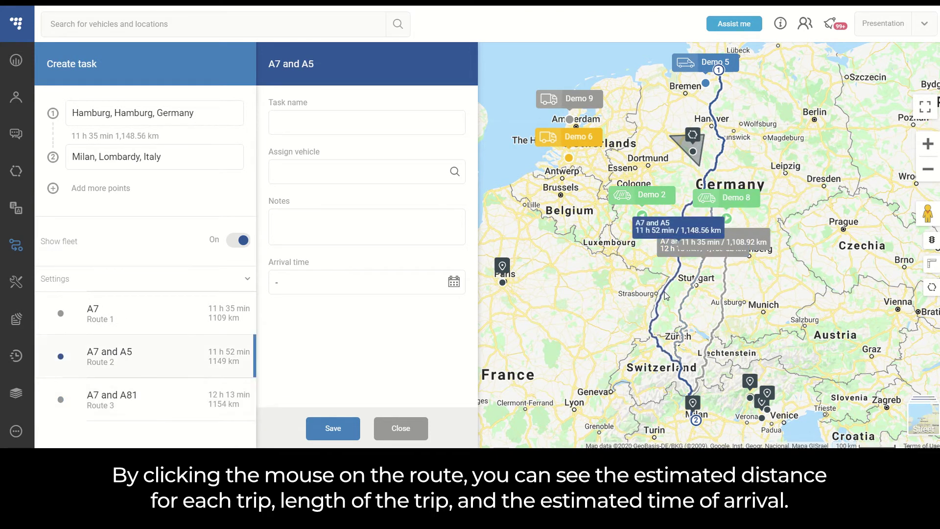
scroll(642, 278, "up", 1)
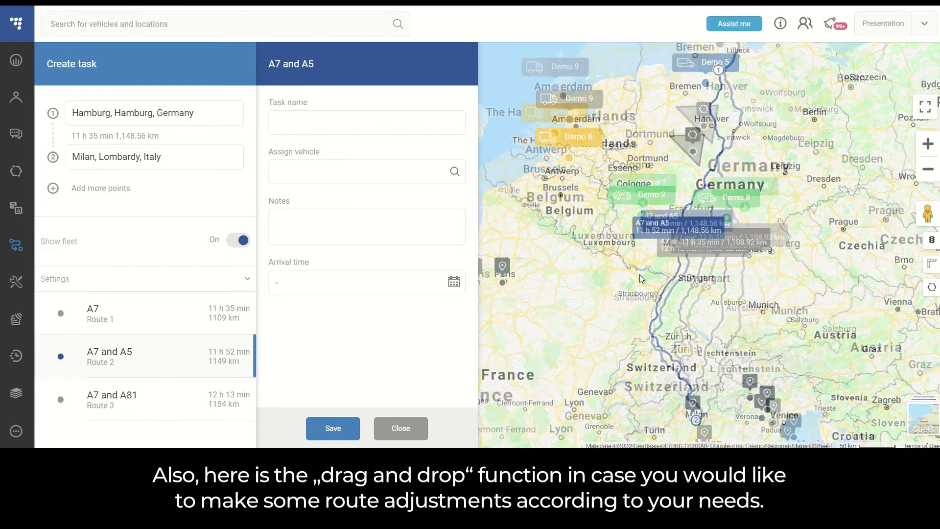
scroll(642, 278, "up", 1)
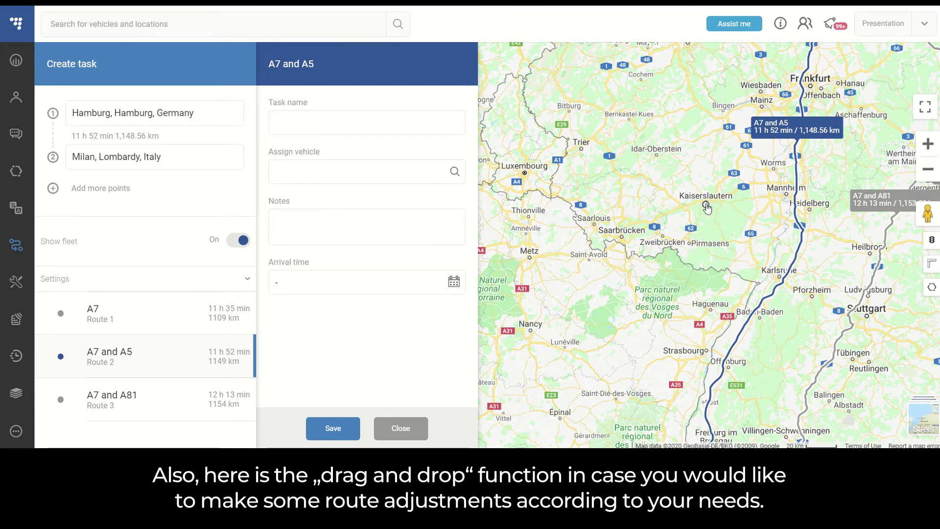
left_click_drag(707, 208, 705, 206)
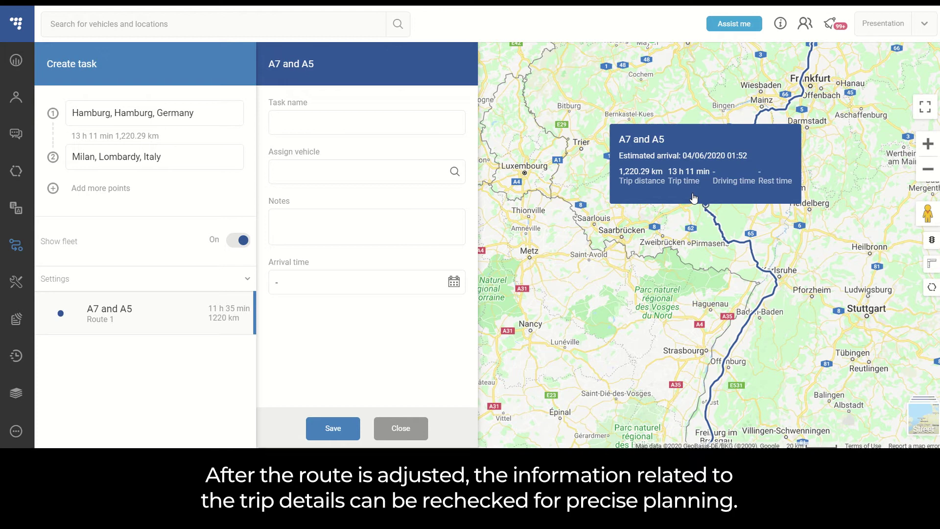
scroll(693, 197, "down", 1)
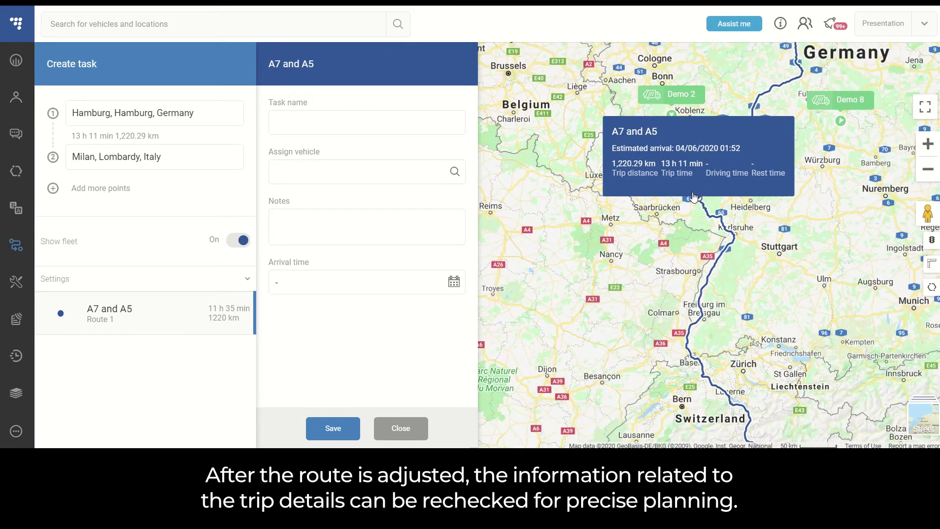
scroll(693, 197, "down", 1)
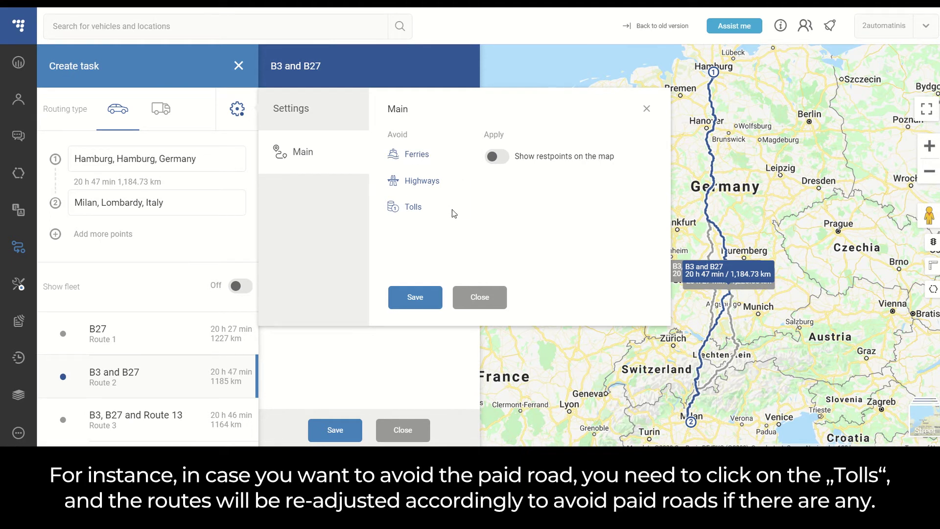
Set the routing settings to avoid tolls and save them.
left_click(416, 212)
left_click(424, 303)
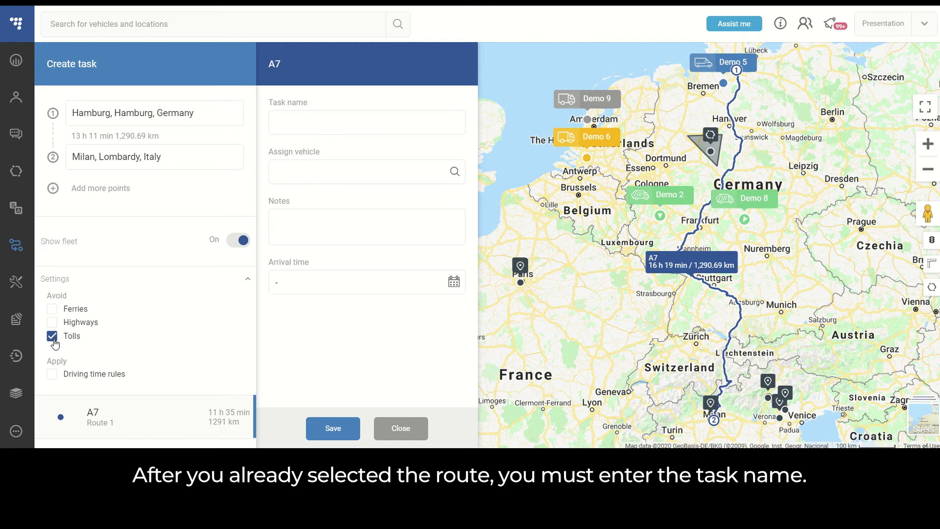
Name the task "Hamburg - Milan", view the assignable vehicles without choosing one, and add the note "Test task".
left_click(275, 123)
type("Hamburg - Milan")
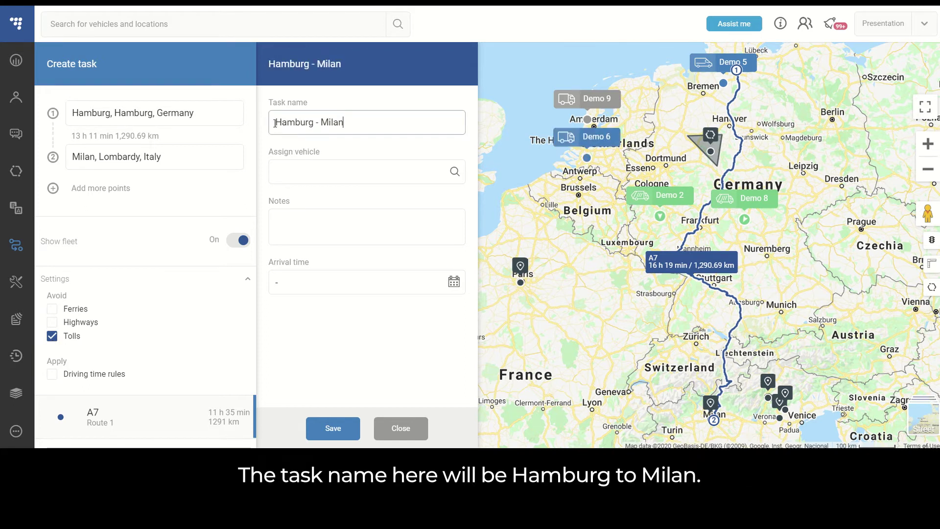
left_click(360, 175)
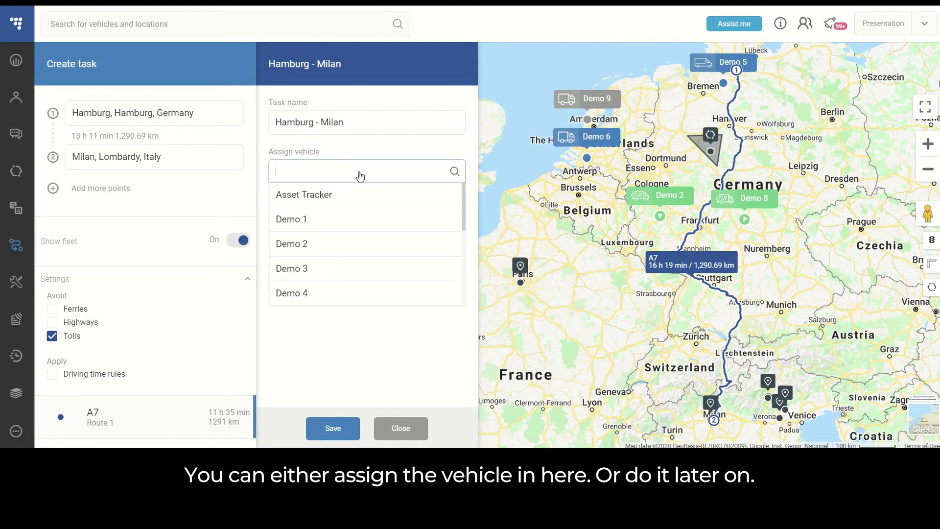
left_click(431, 147)
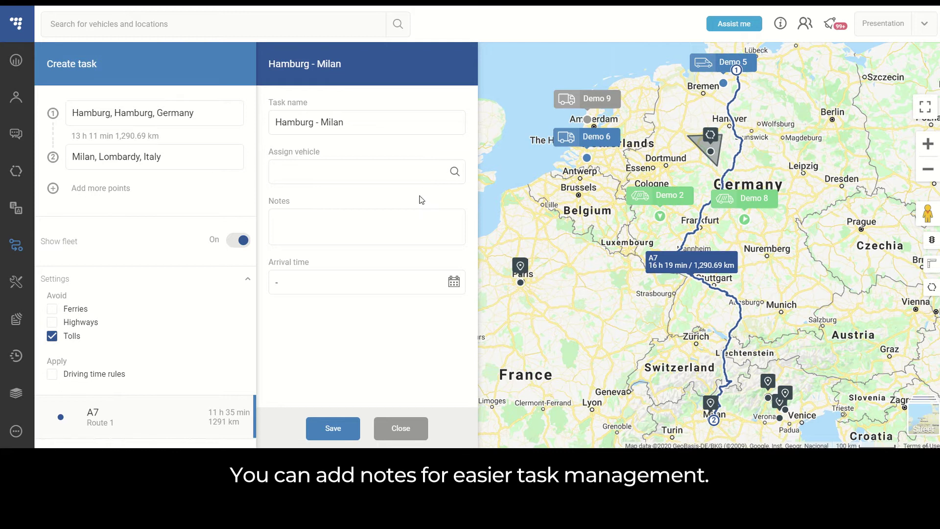
left_click(395, 224)
type("Test")
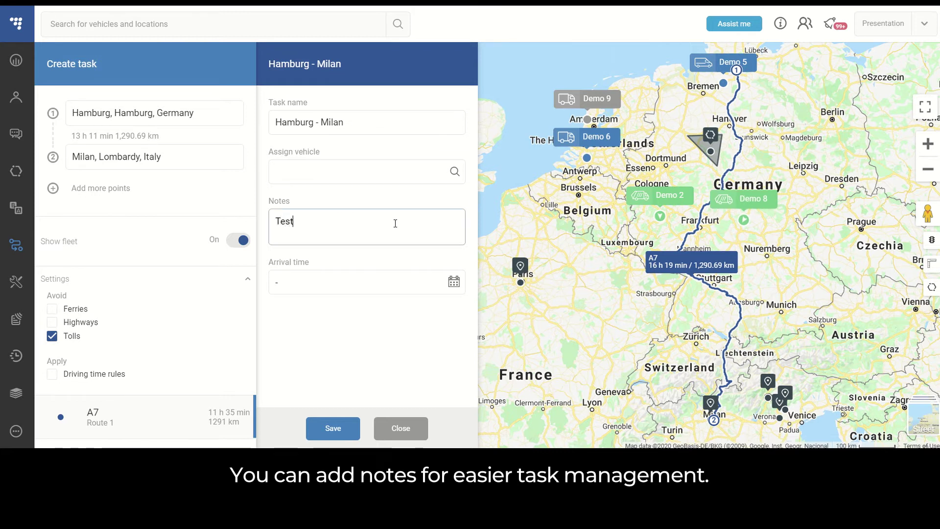
type(" task")
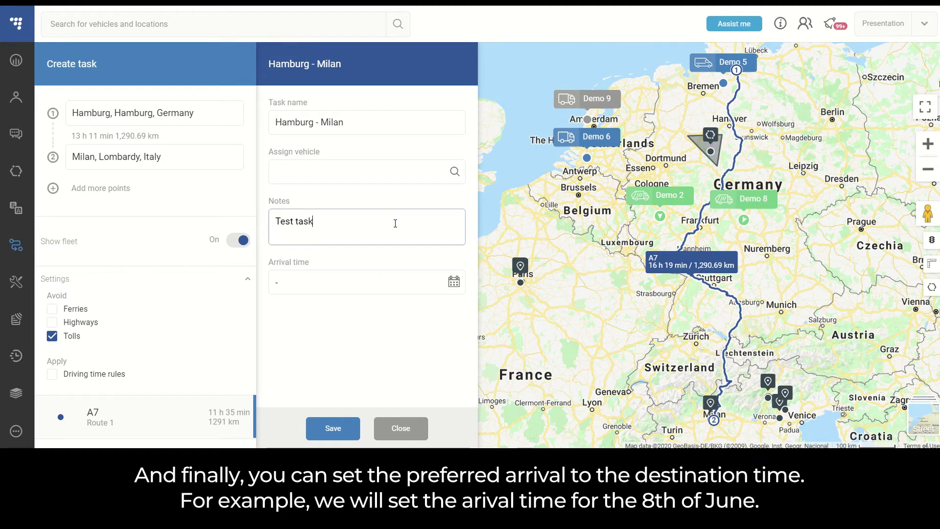
Set the task's arrival time to 08/06/2020 12:00.
left_click(455, 283)
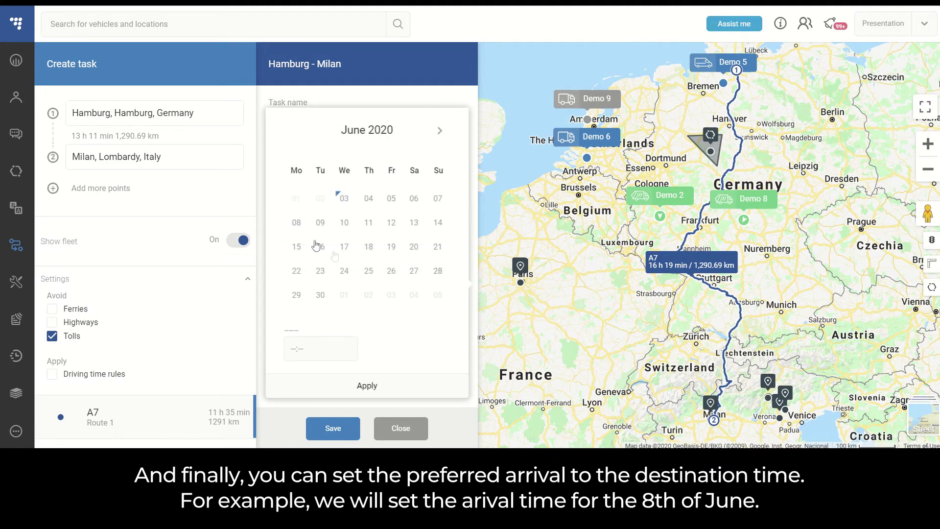
left_click(297, 223)
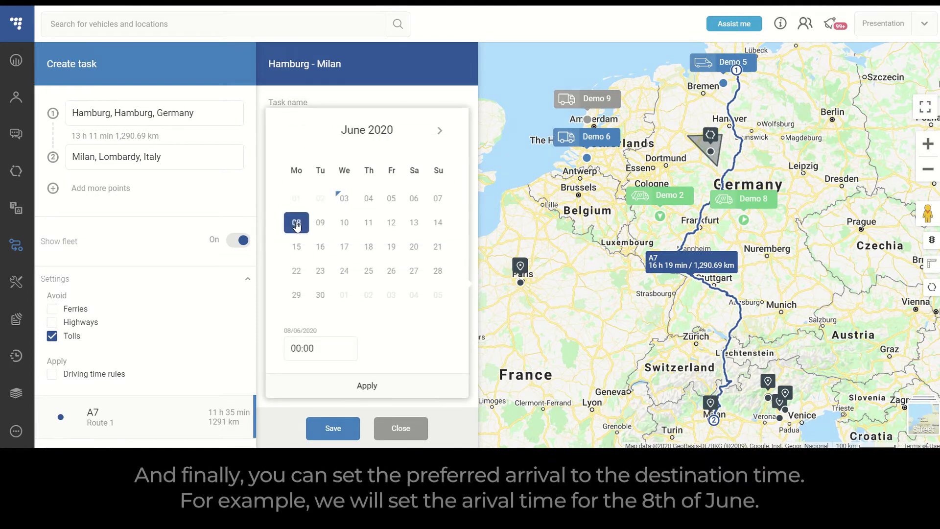
left_click(302, 348)
type("12")
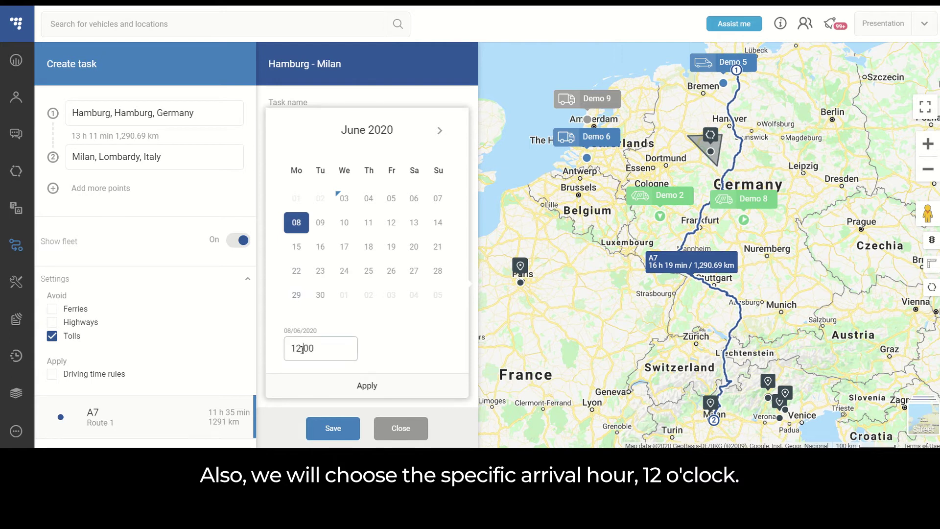
left_click(369, 386)
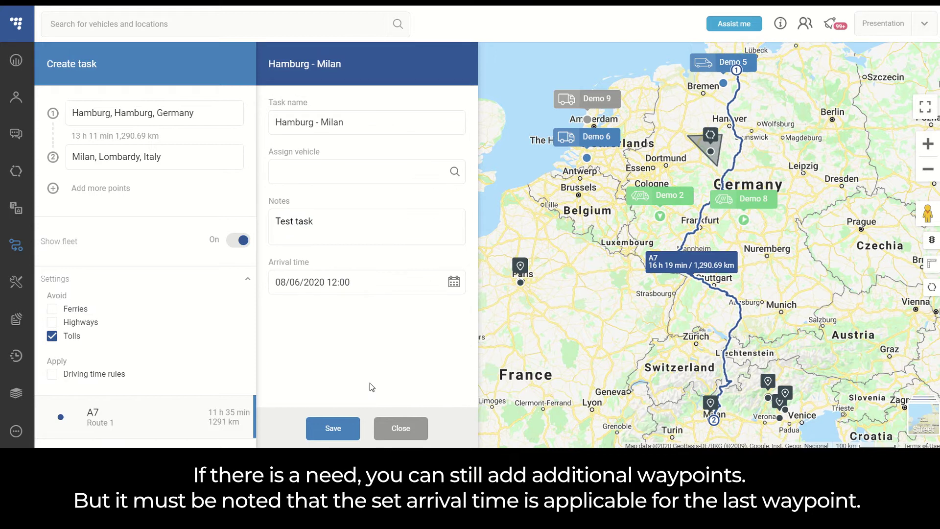
Add Prague, Prague, Czechia as the third waypoint of the task.
left_click(52, 188)
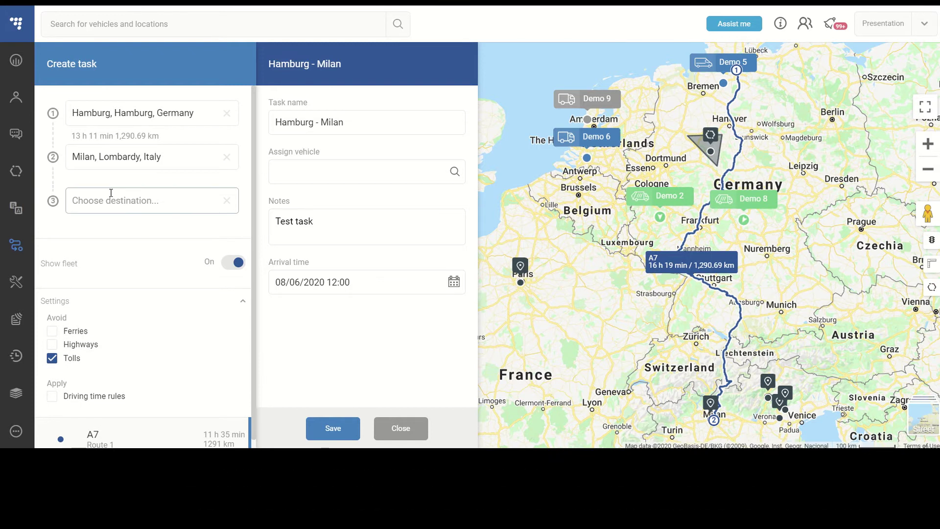
type("Prague")
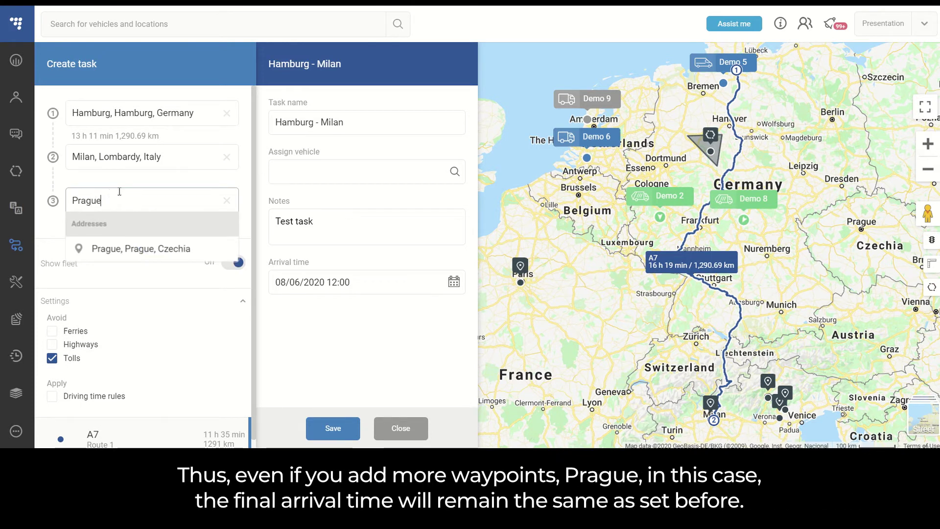
left_click(137, 248)
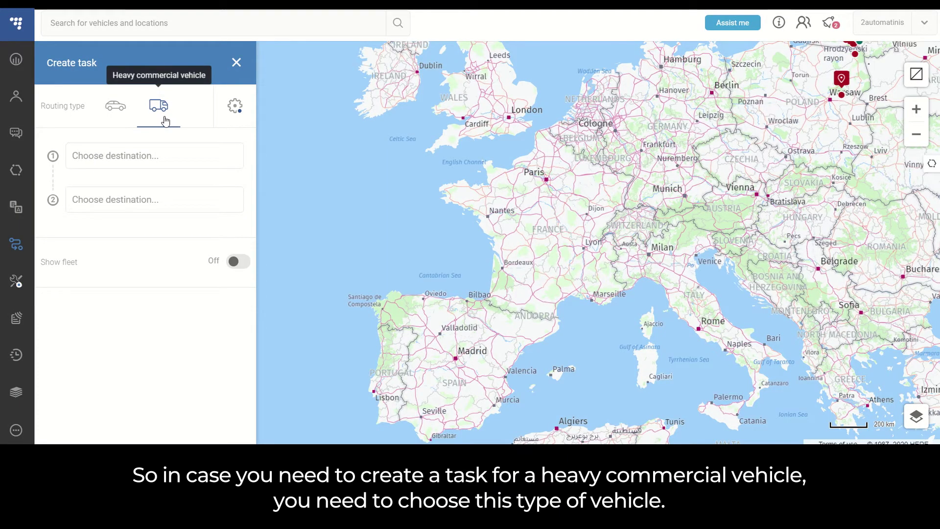
Review the heavy commercial vehicle's dimensions and routing parameters, including the Balanced and Stick to the route explanations, and save the settings.
left_click(235, 105)
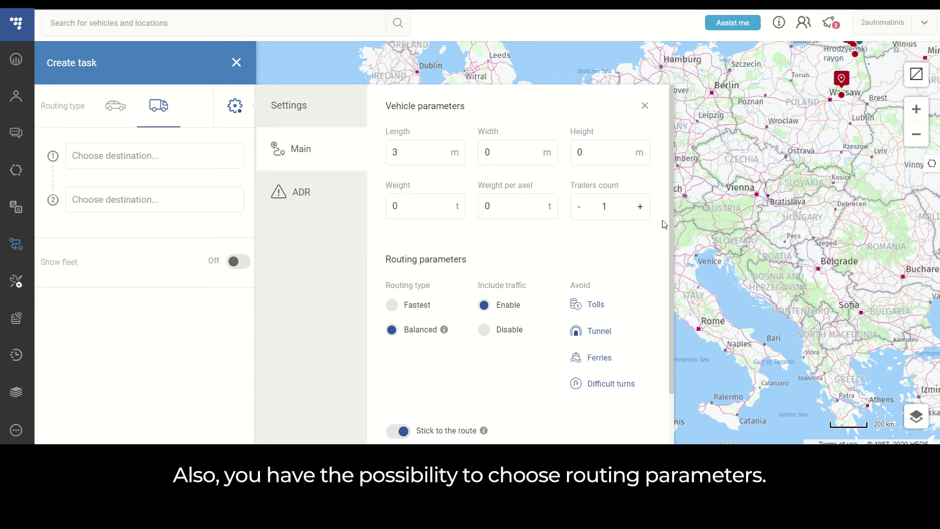
scroll(665, 224, "down", 2)
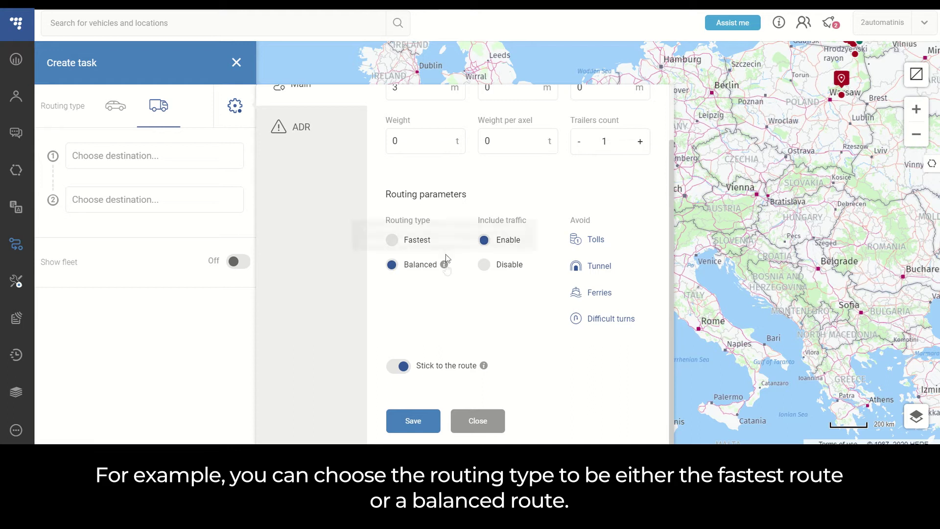
mouse_move(445, 266)
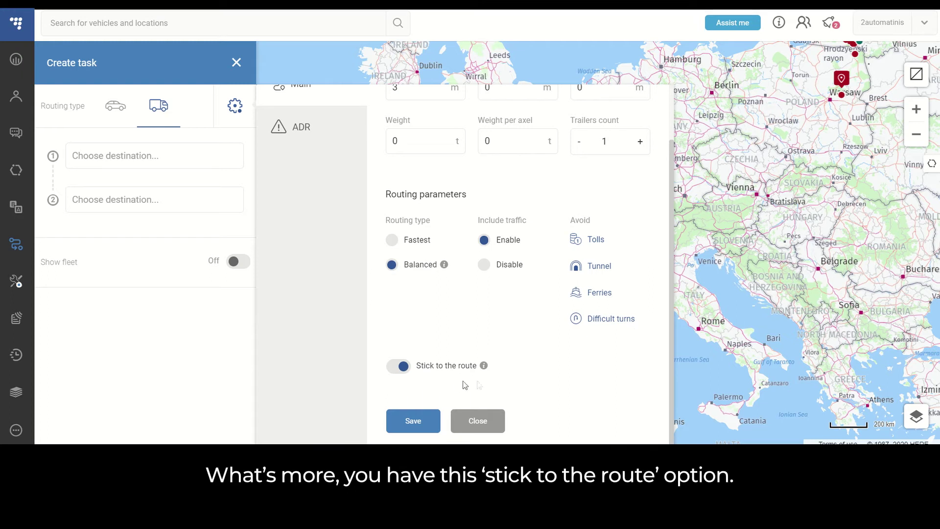
mouse_move(486, 370)
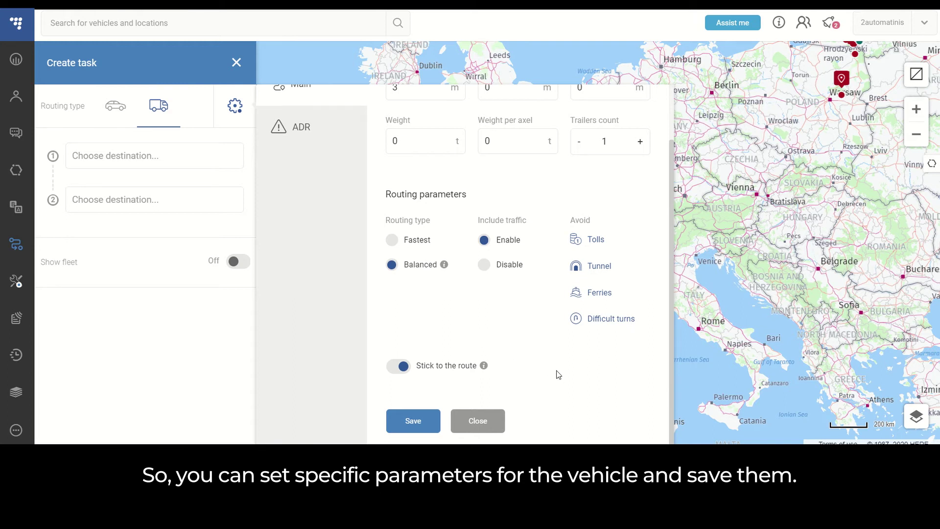
scroll(559, 375, "up", 2)
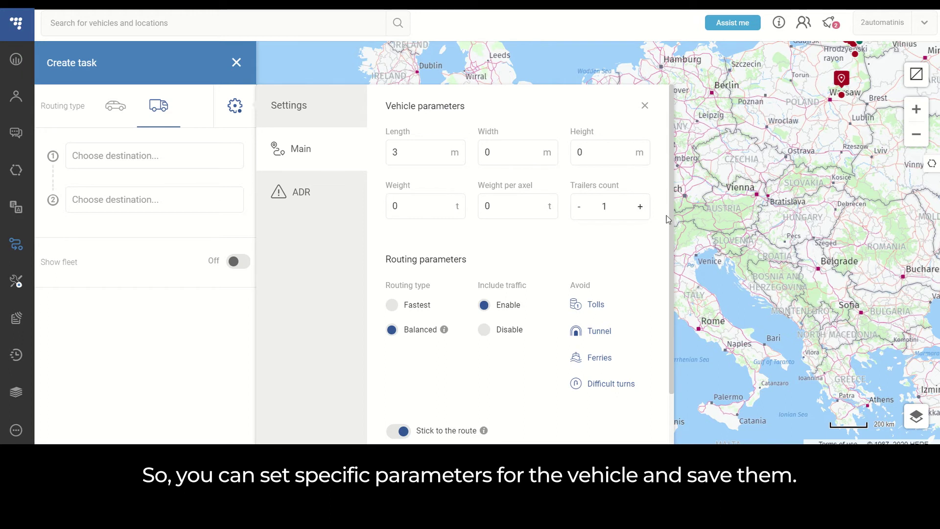
scroll(648, 314, "down", 2)
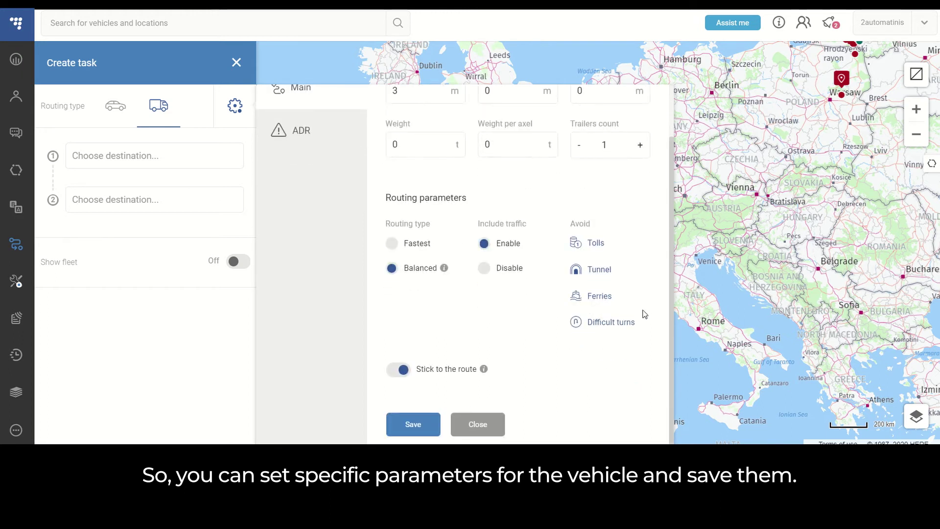
left_click(406, 429)
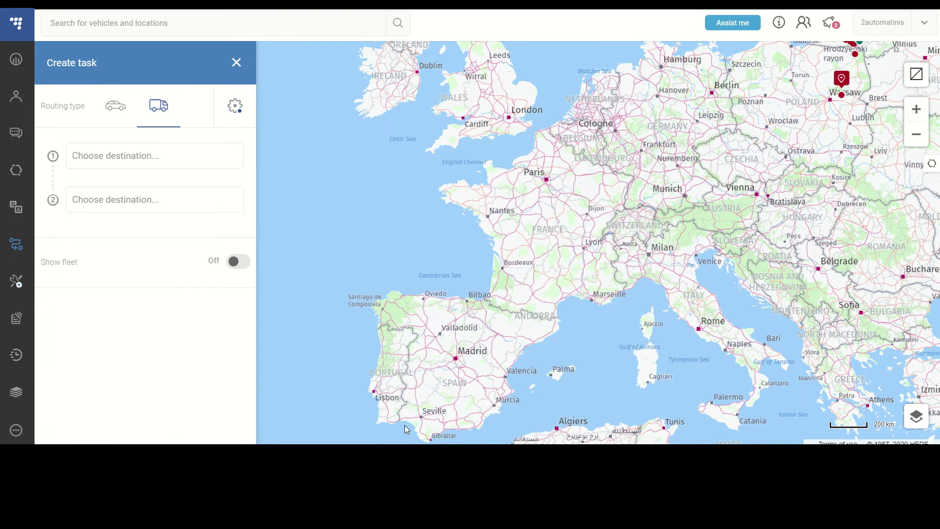
Review the hazardous materials and tunnel categories in the heavy commercial vehicle's ADR settings, recheck the main parameters, and save.
left_click(235, 106)
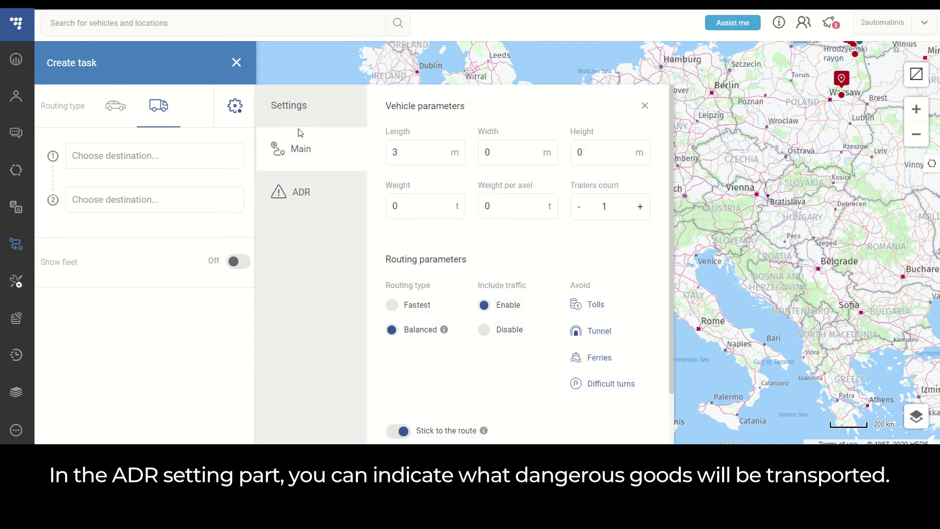
left_click(308, 197)
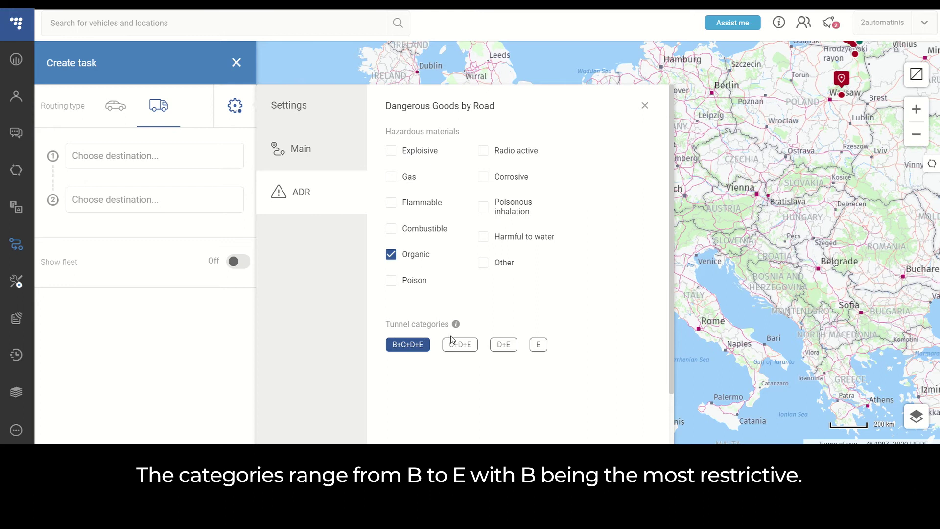
mouse_move(456, 328)
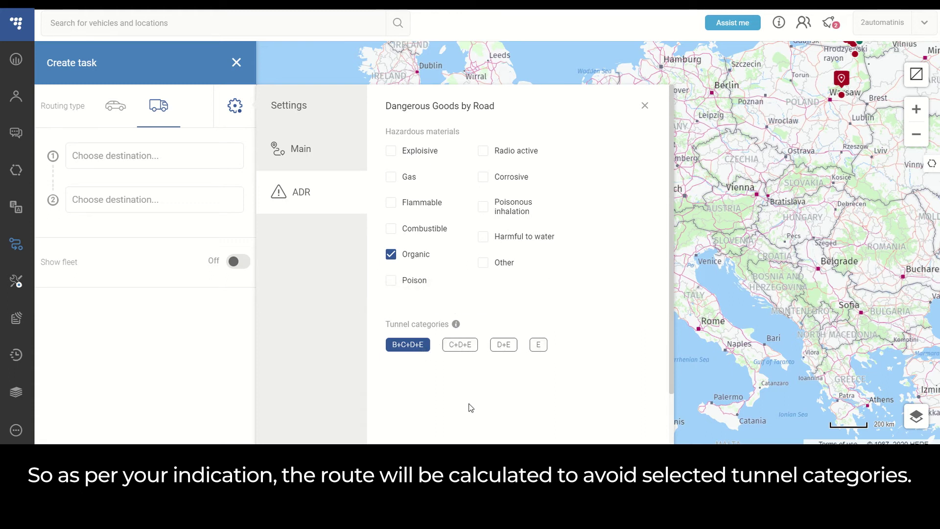
left_click(332, 159)
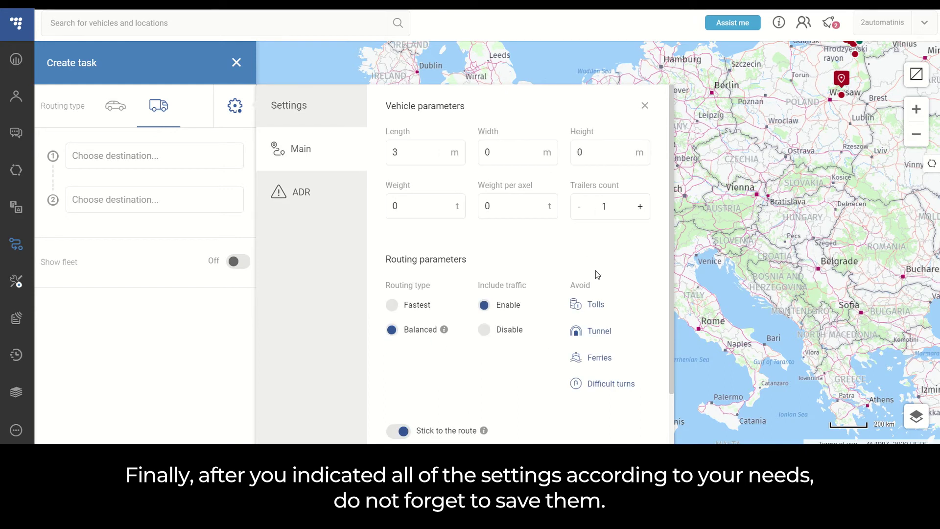
scroll(595, 272, "down", 2)
scroll(599, 277, "up", 2)
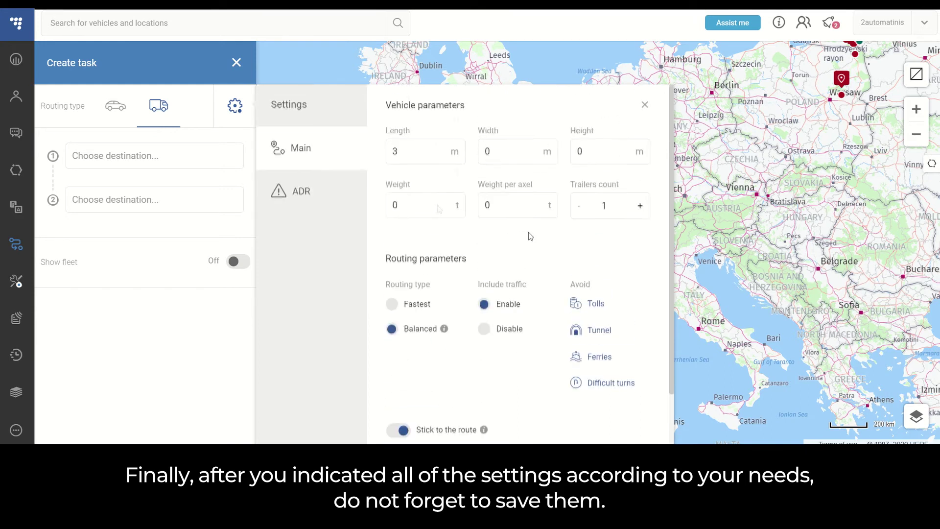
left_click(329, 198)
scroll(653, 202, "down", 2)
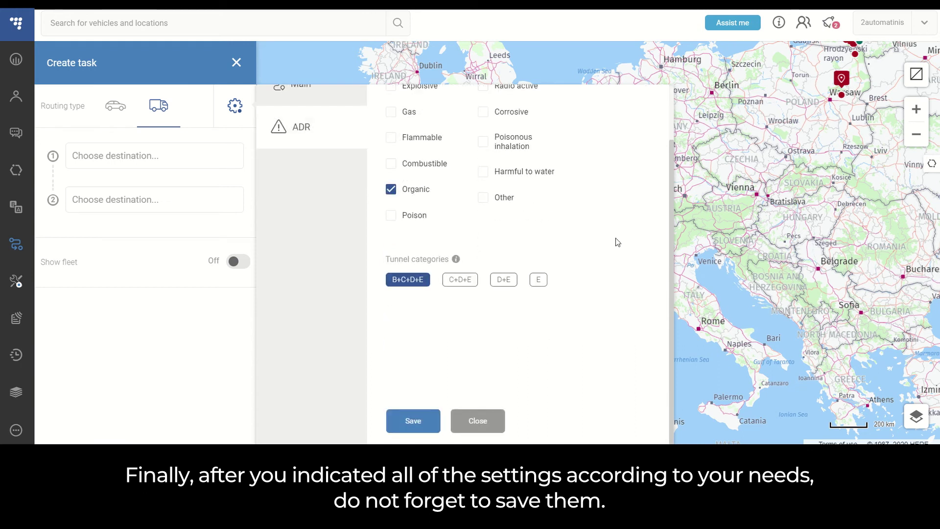
left_click(433, 425)
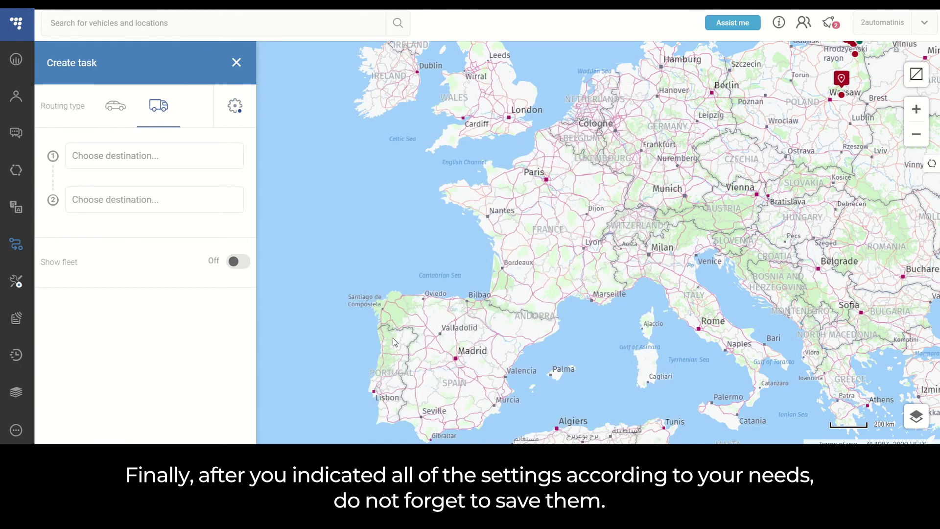
Create a heavy commercial vehicle route from Hamburg, Hamburg, 20354, Germany to Milan, Lombardy, 20121, Italy.
left_click(196, 163)
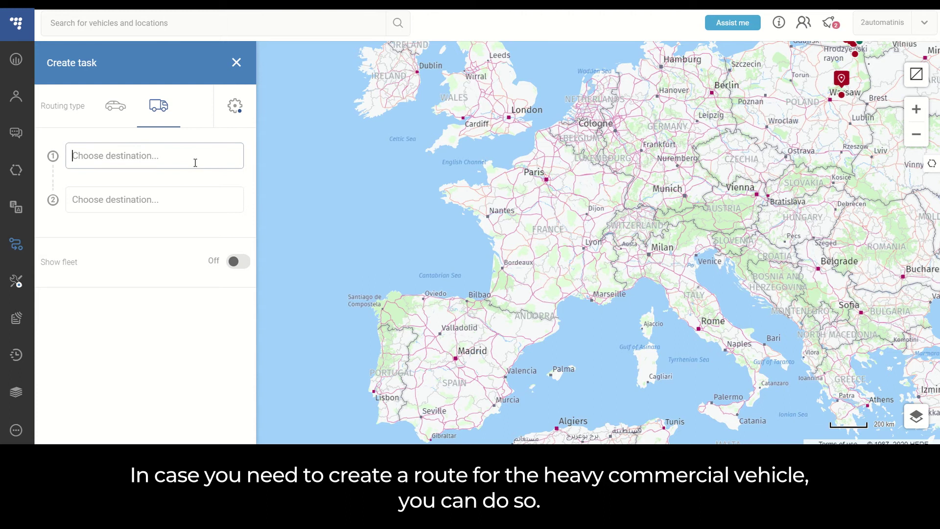
type("Hamburg")
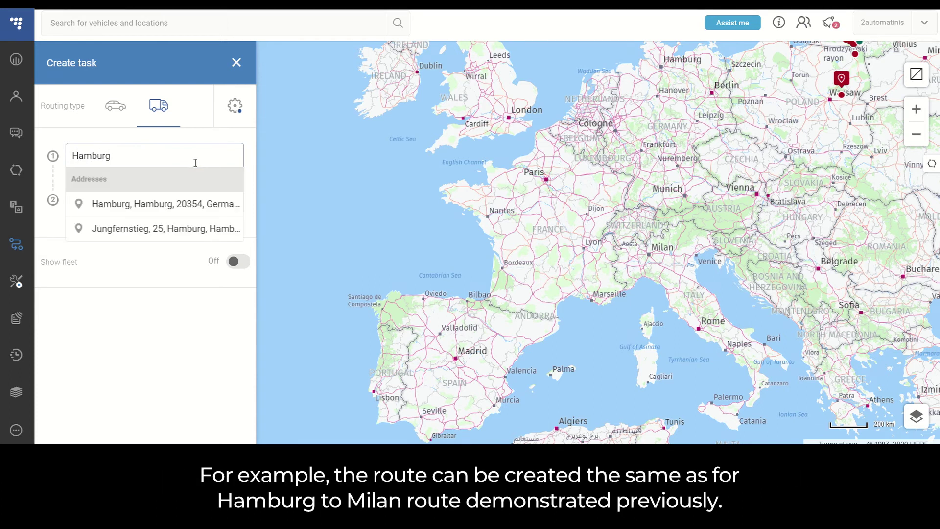
left_click(190, 203)
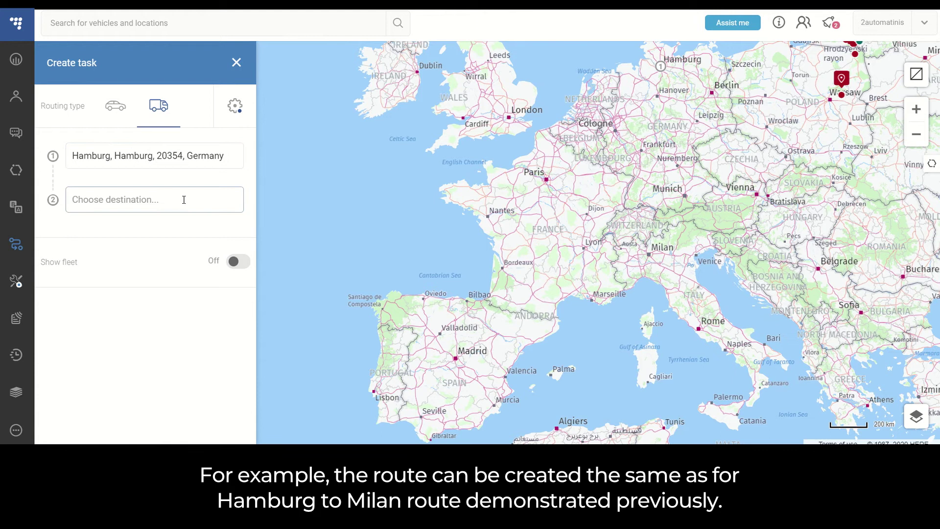
type("Milan")
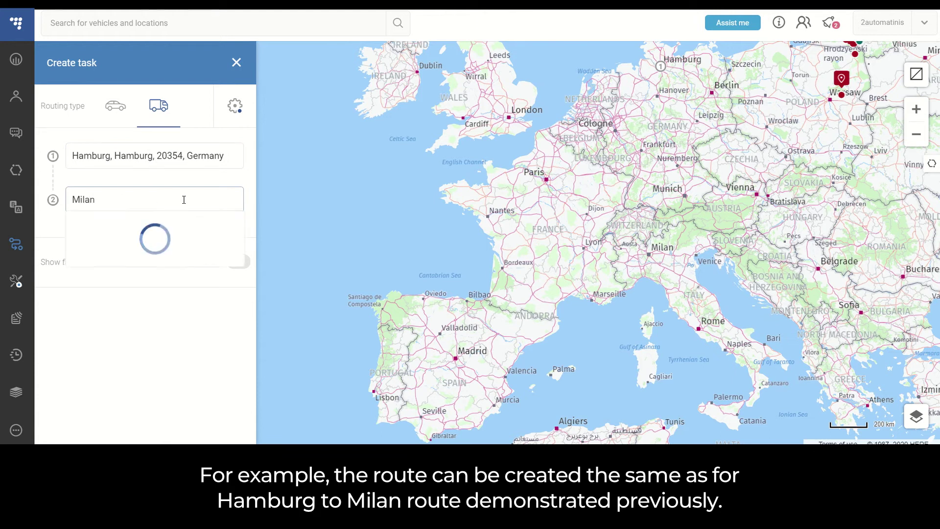
left_click(187, 248)
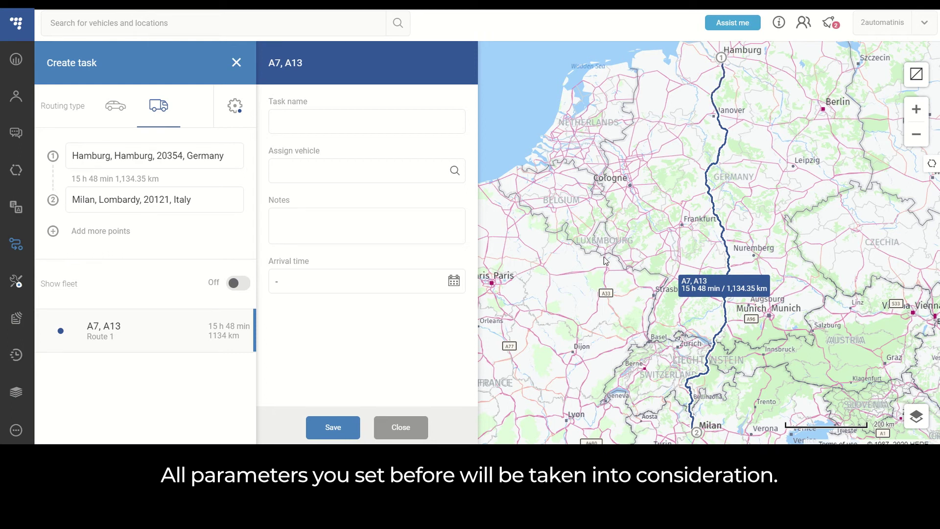
mouse_move(760, 293)
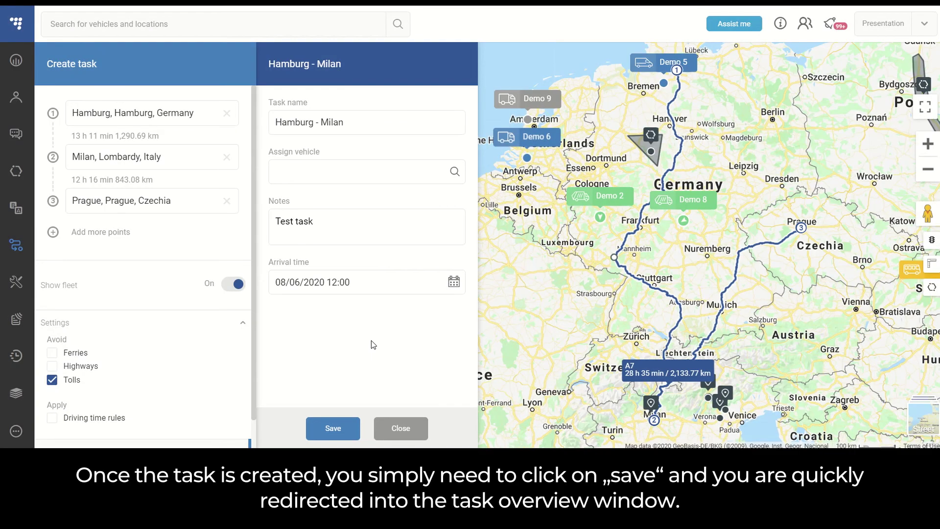
Save the Hamburg - Milan task and filter the task list to the New status only.
left_click(333, 428)
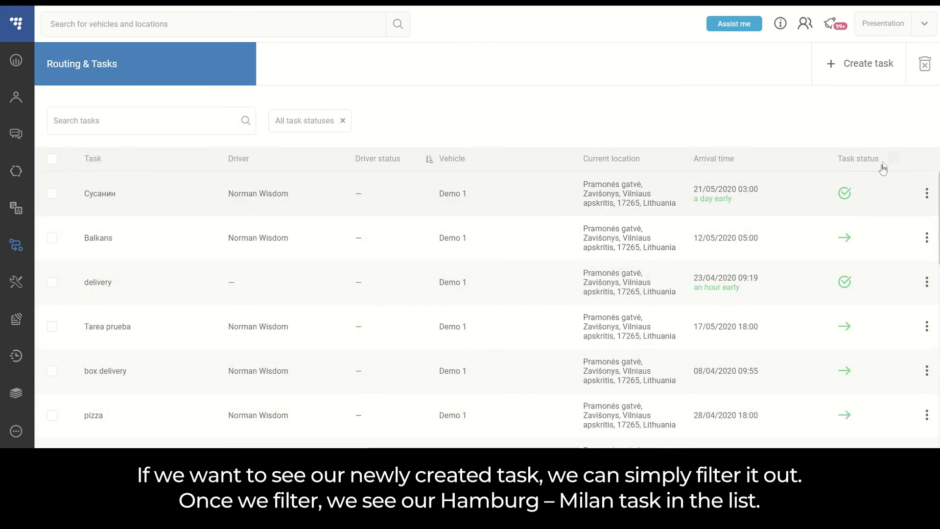
left_click(894, 159)
left_click(798, 184)
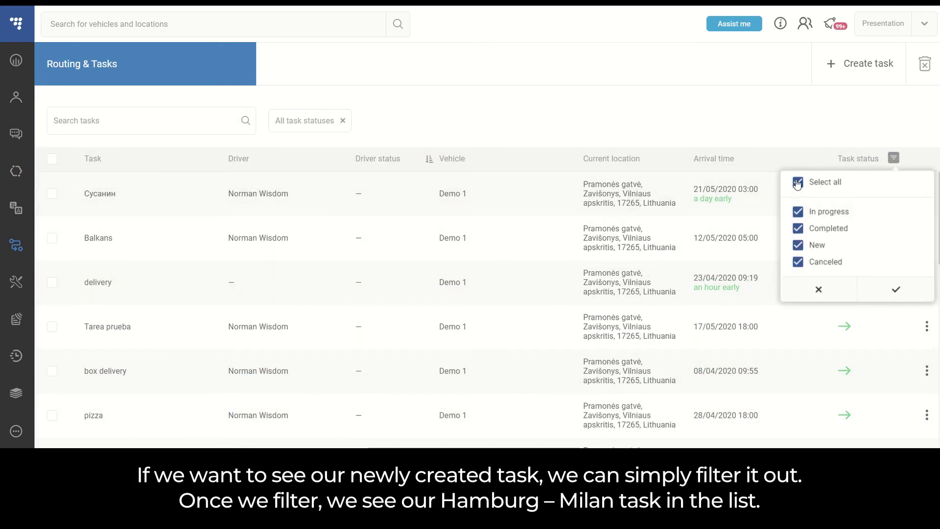
left_click(798, 251)
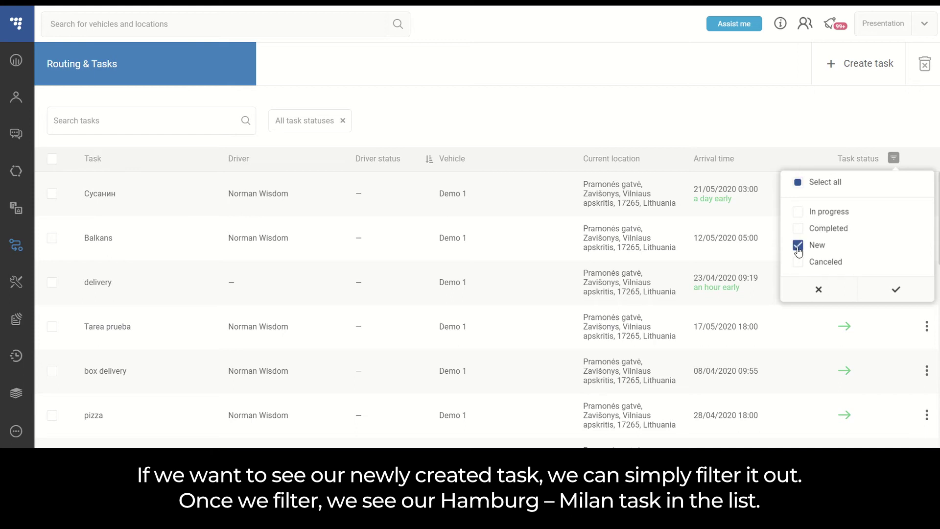
left_click(895, 290)
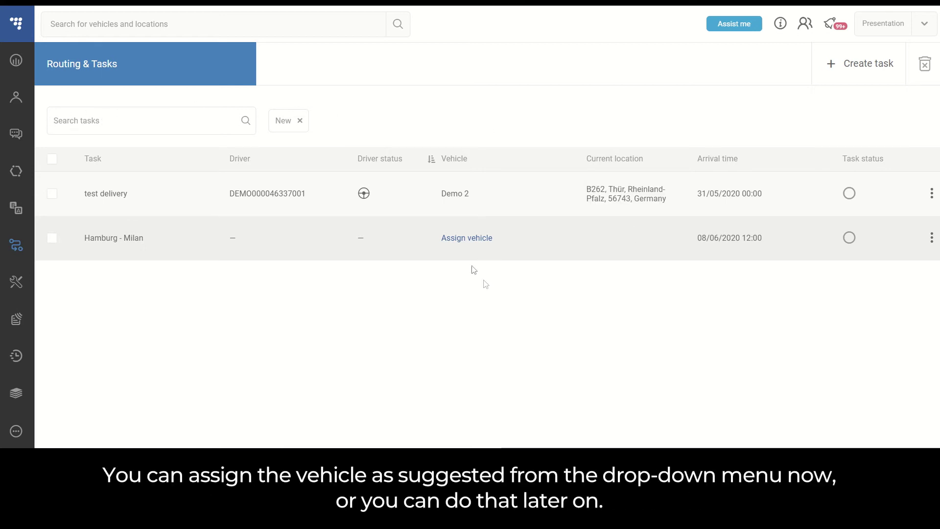
Assign vehicle Demo 2 to the Hamburg - Milan task and review its task summary.
left_click(483, 239)
left_click(398, 251)
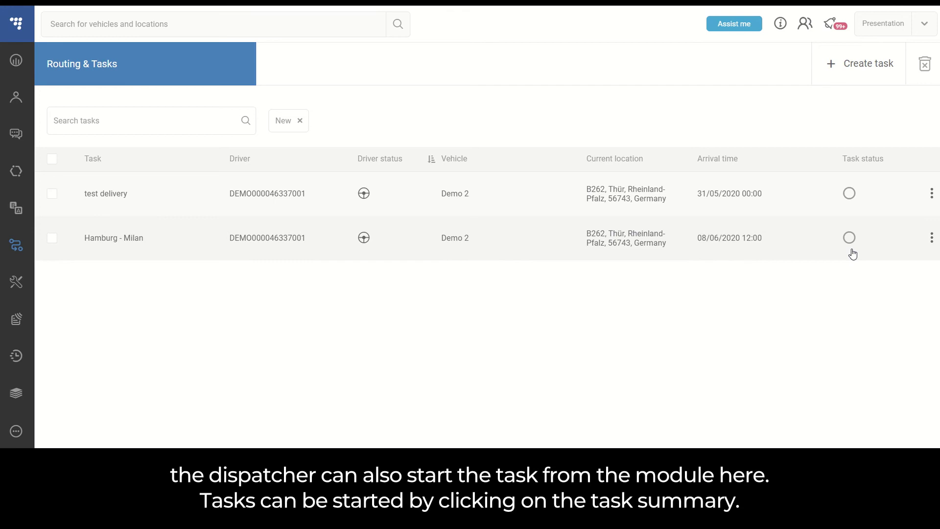
left_click(932, 237)
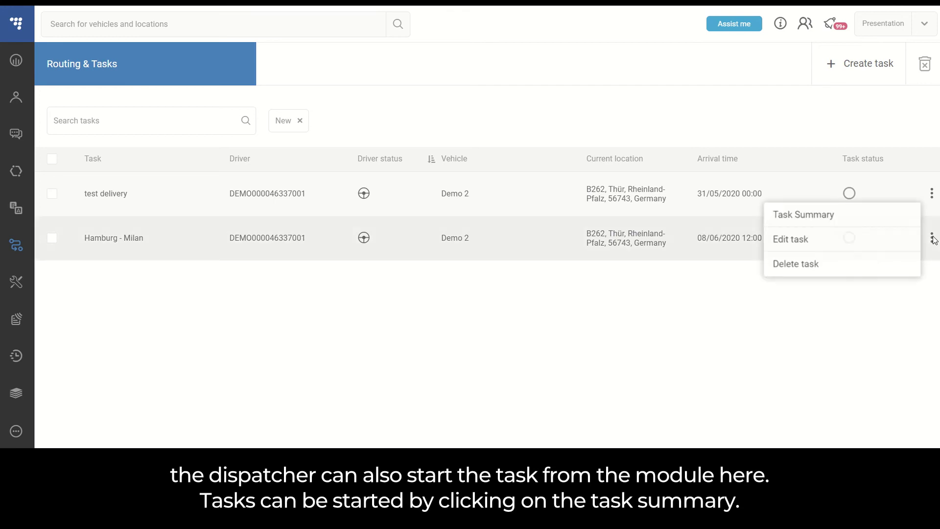
left_click(853, 225)
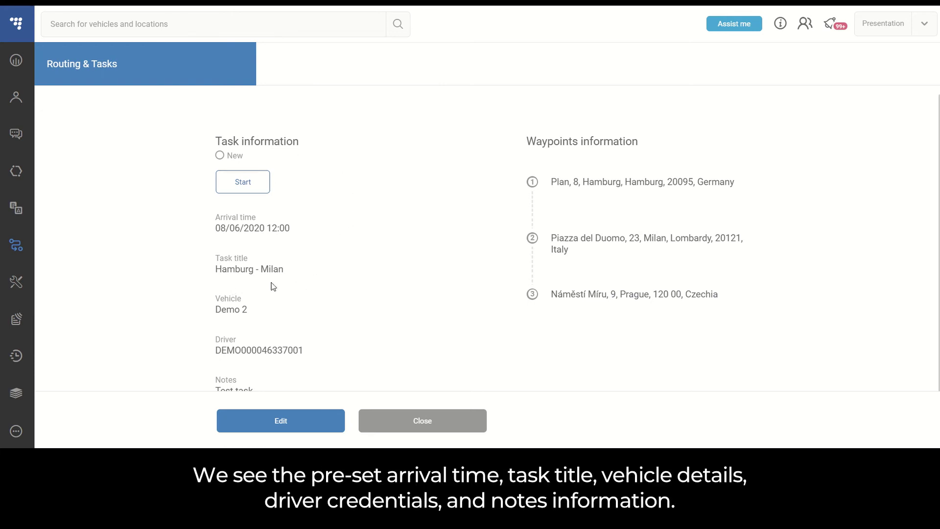
scroll(387, 316, "down", 1)
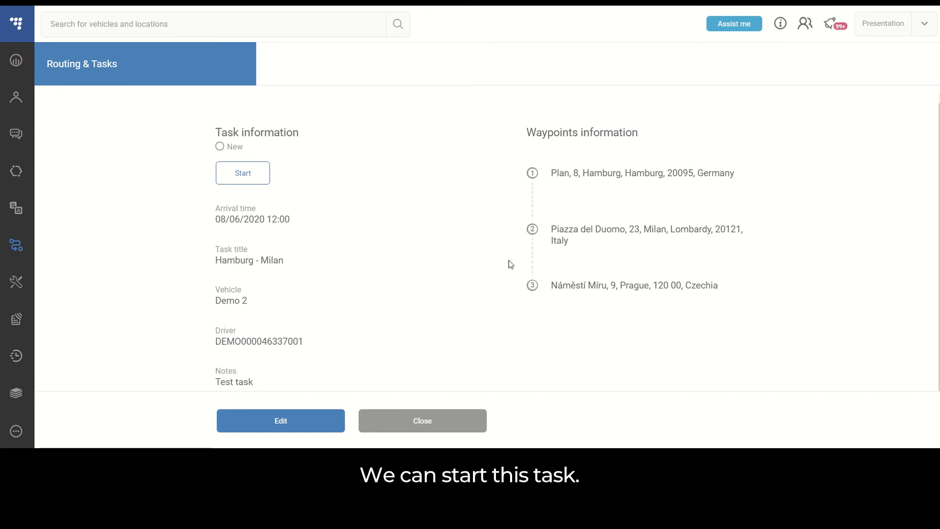
Start the Hamburg - Milan task and complete its first waypoint in Hamburg.
left_click(254, 175)
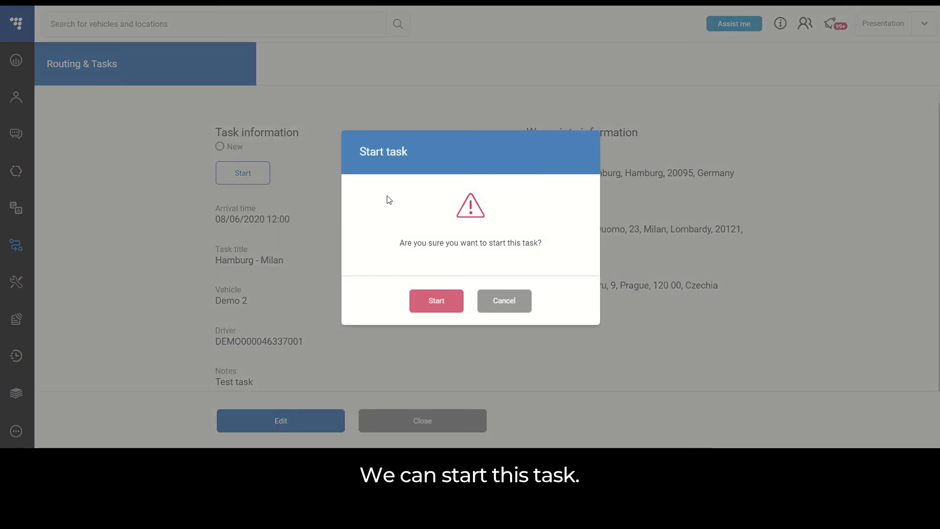
left_click(430, 302)
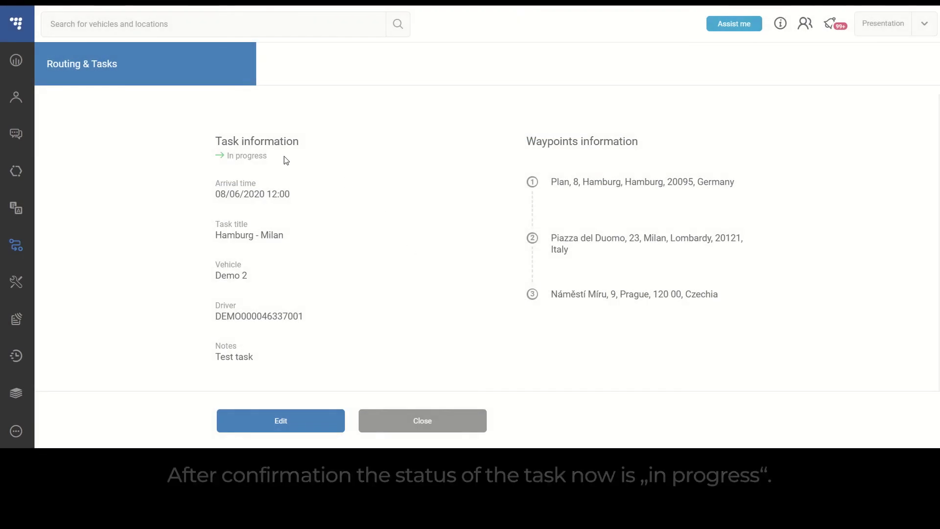
left_click(798, 192)
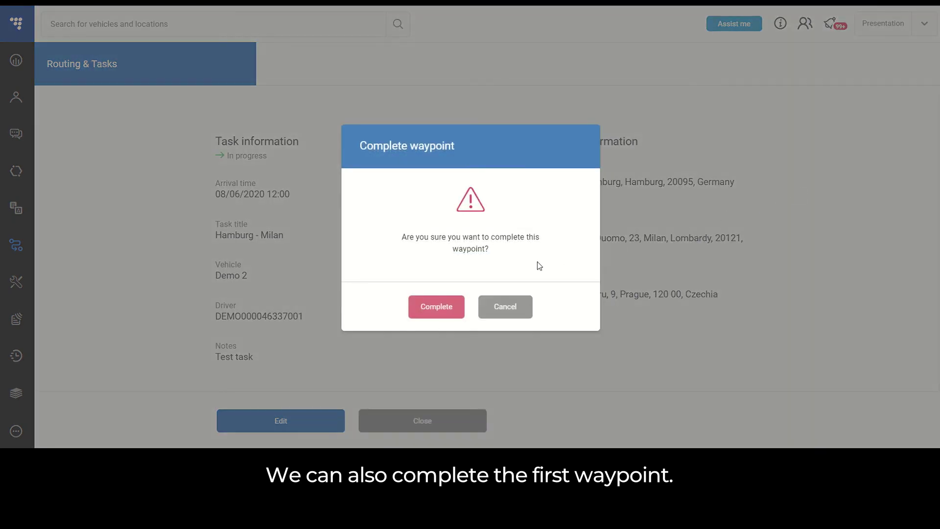
left_click(433, 308)
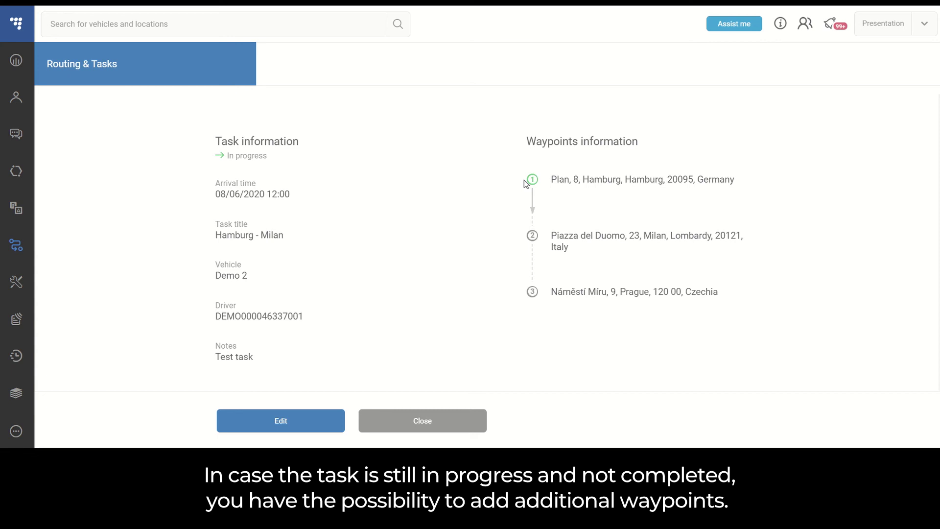
Open the in-progress Hamburg - Milan task for editing and return to its summary.
left_click(272, 418)
left_click(286, 416)
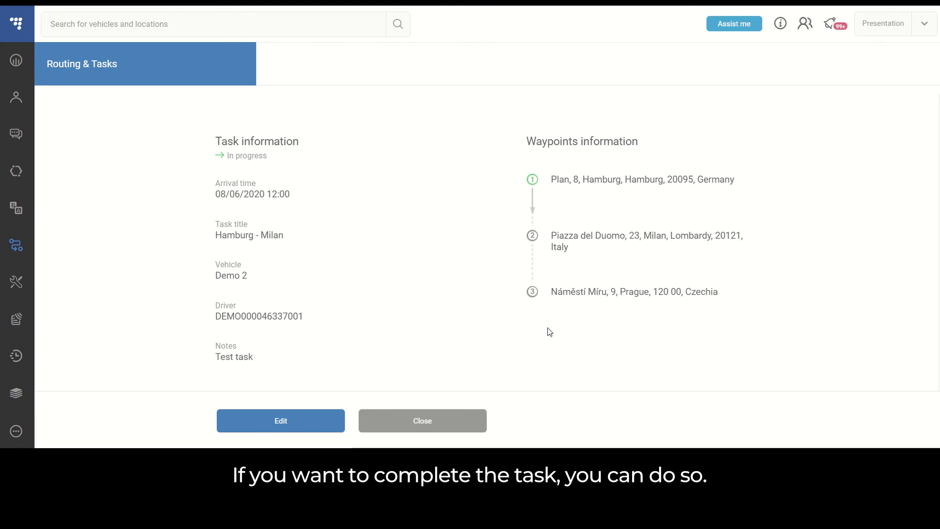
Complete the Milan and Prague waypoints to finish the whole task, and close the task summary.
mouse_move(784, 260)
left_click(784, 240)
left_click(430, 313)
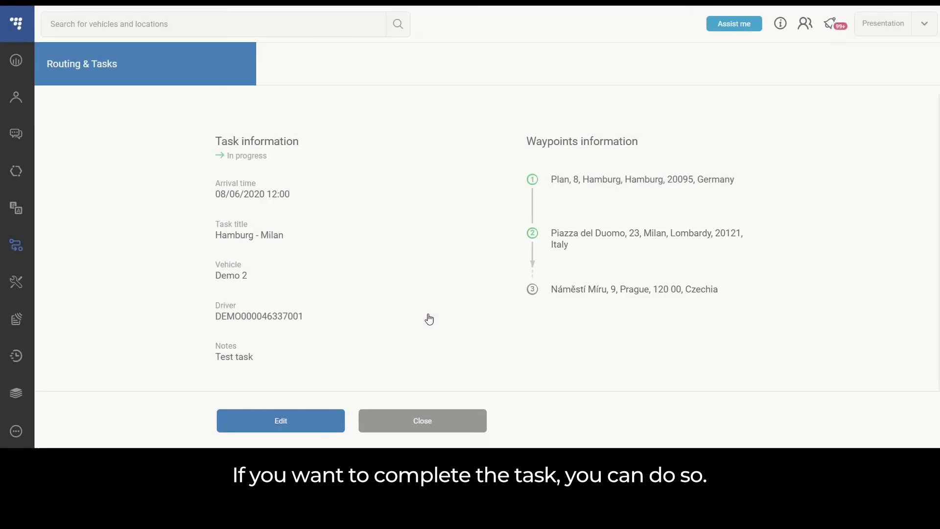
left_click(782, 291)
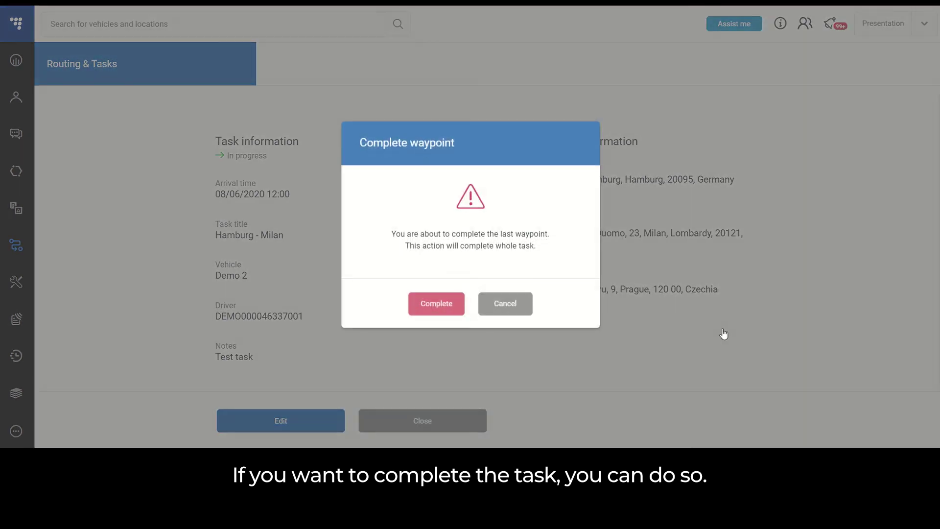
left_click(444, 314)
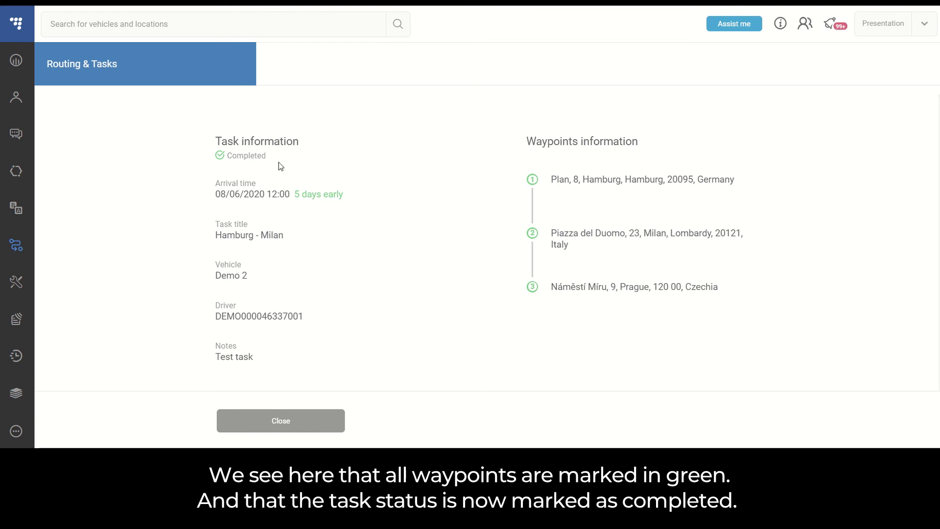
left_click(305, 429)
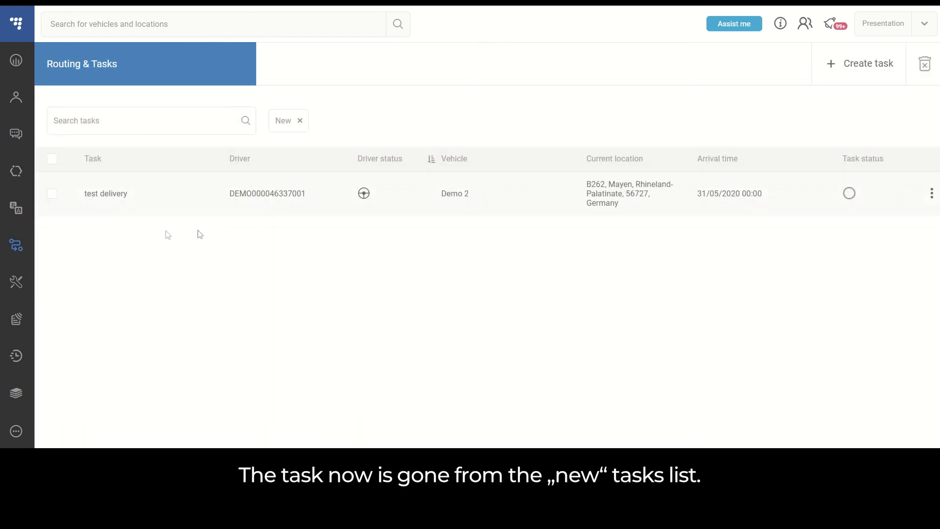
Set the status filter to all task statuses and search the task list for Hamburg.
left_click(899, 158)
left_click(799, 183)
left_click(899, 293)
left_click(174, 123)
type("Hamburg")
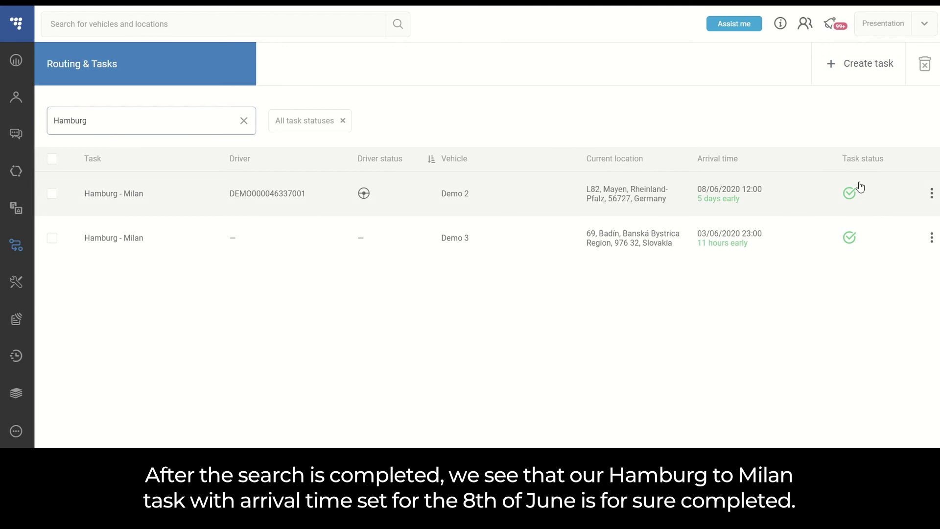
Clear the task search and remove the All task statuses filter.
left_click_drag(101, 120, 42, 126)
key("BackSpace")
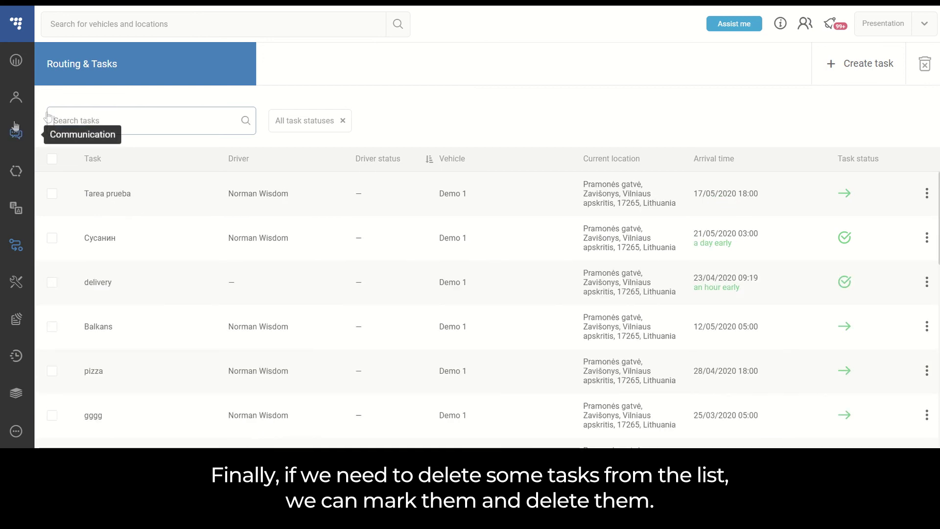
left_click(345, 126)
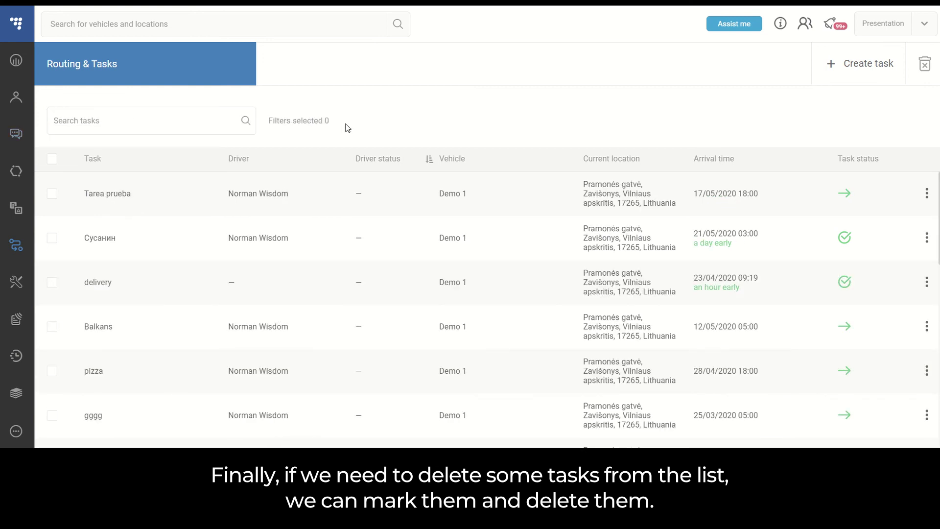
left_click(53, 196)
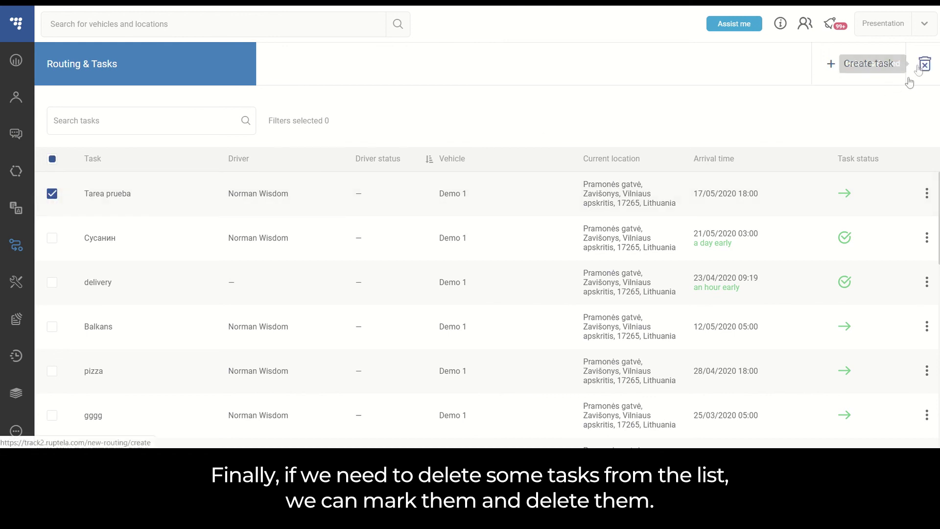
left_click(924, 65)
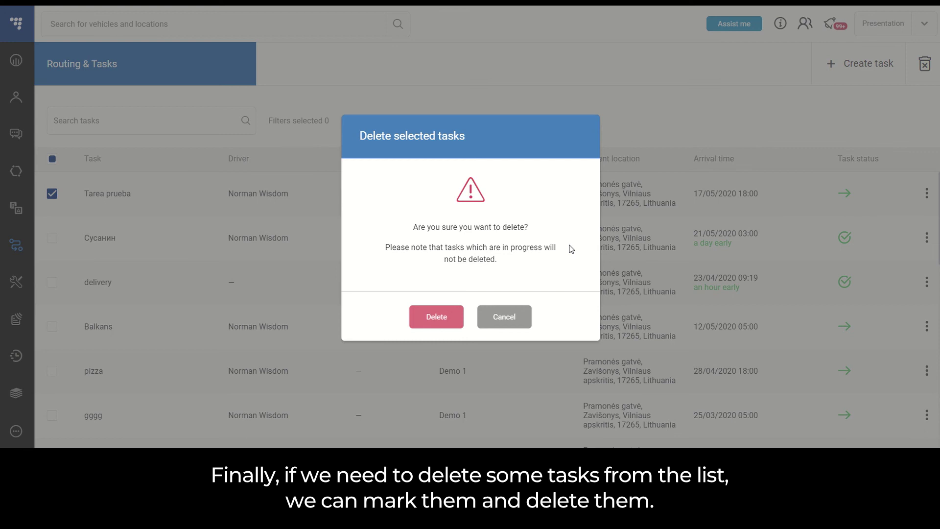
left_click(504, 317)
left_click(50, 195)
Delete the completed task with arrival time 21/05/2020 03:00 from the task list.
left_click(55, 238)
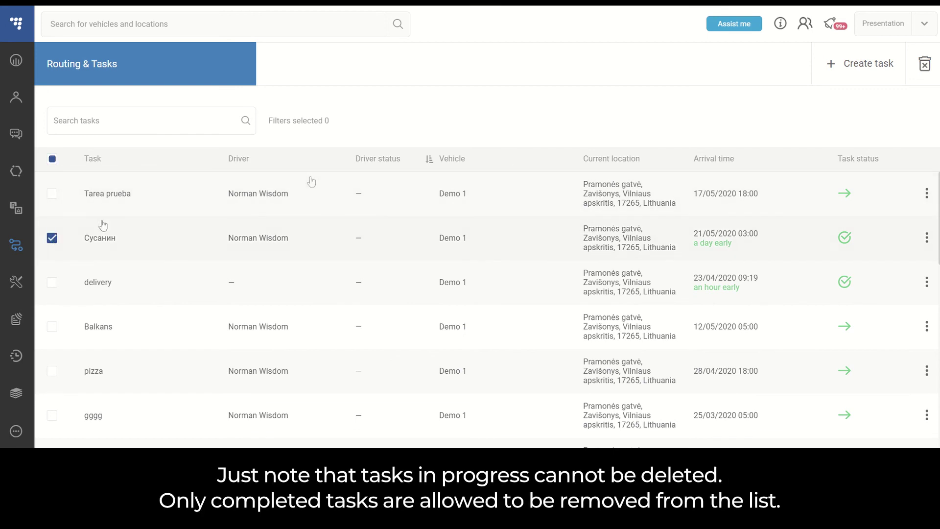
left_click(929, 68)
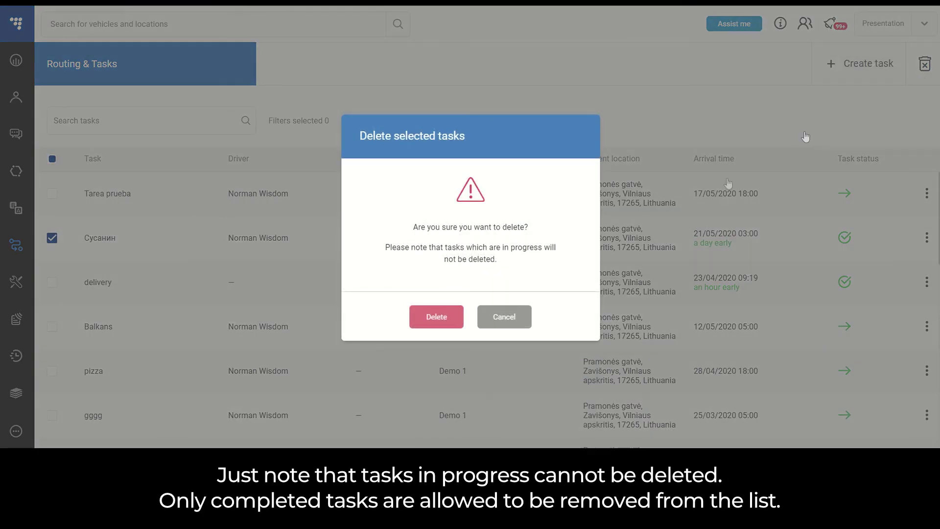
left_click(438, 319)
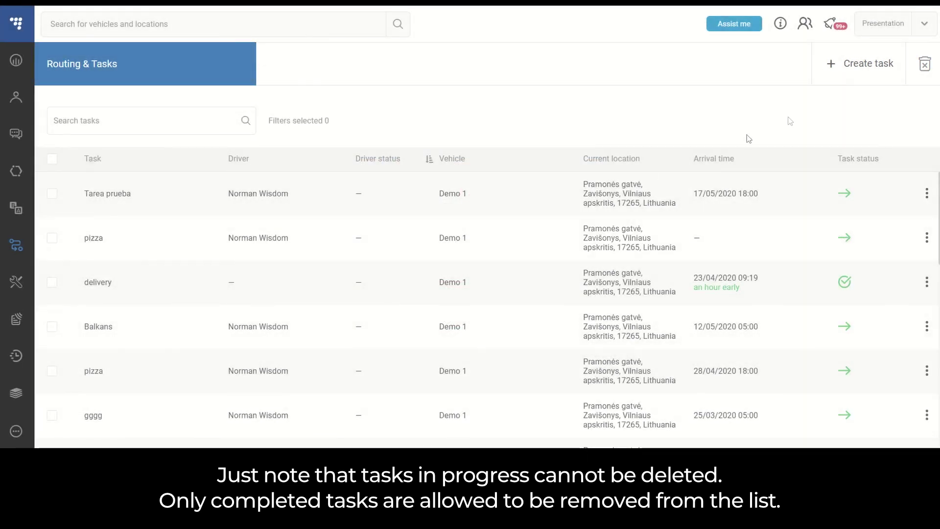